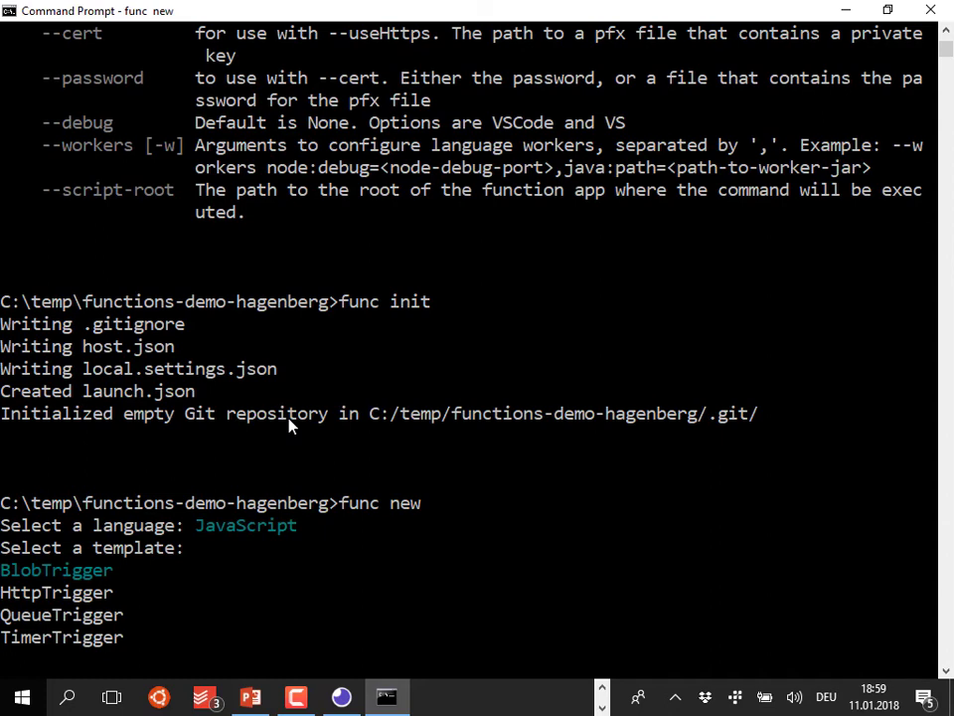
Choose the HttpTrigger template for the new JavaScript function and name the function Demo.
key(Down)
key(Down)
key(Up)
key(Up)
key(Up)
key(Up)
key(Up)
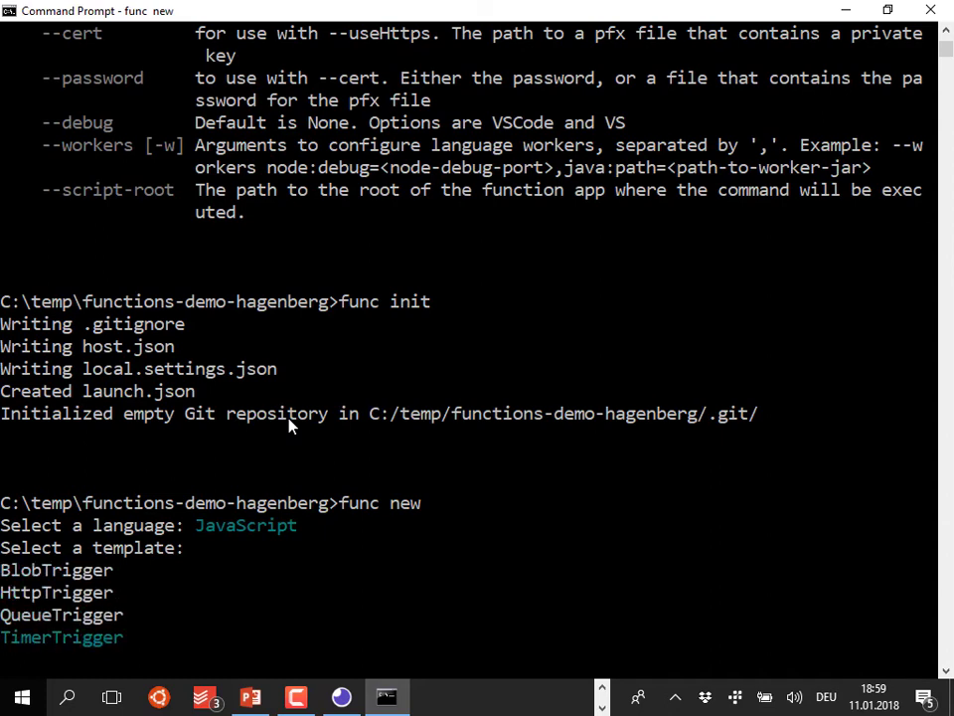
key(Return)
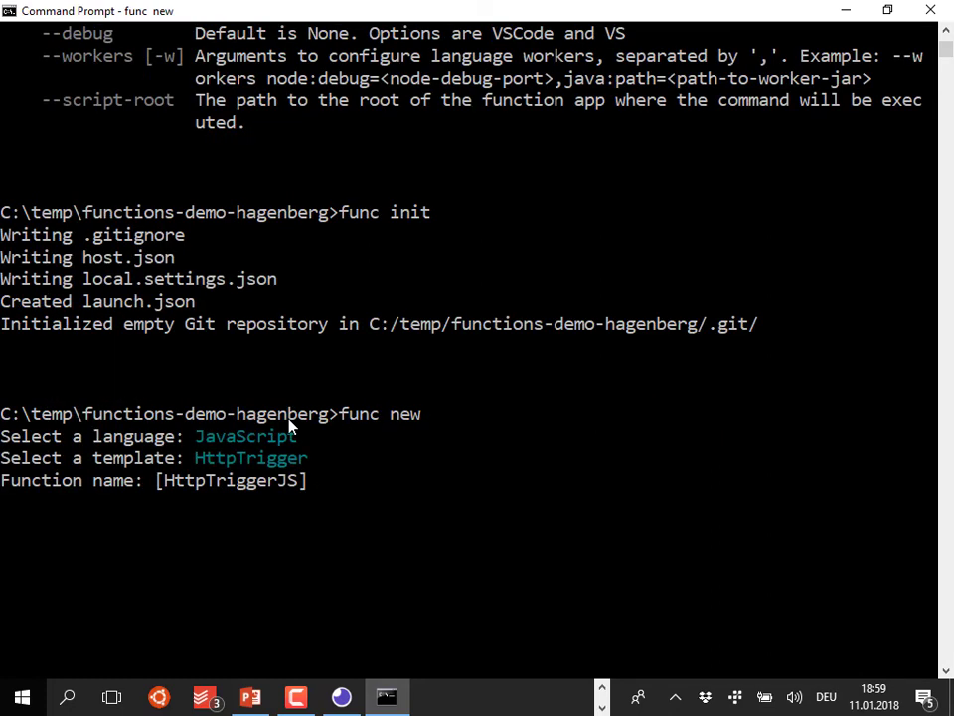
text(Demo)
key(Return)
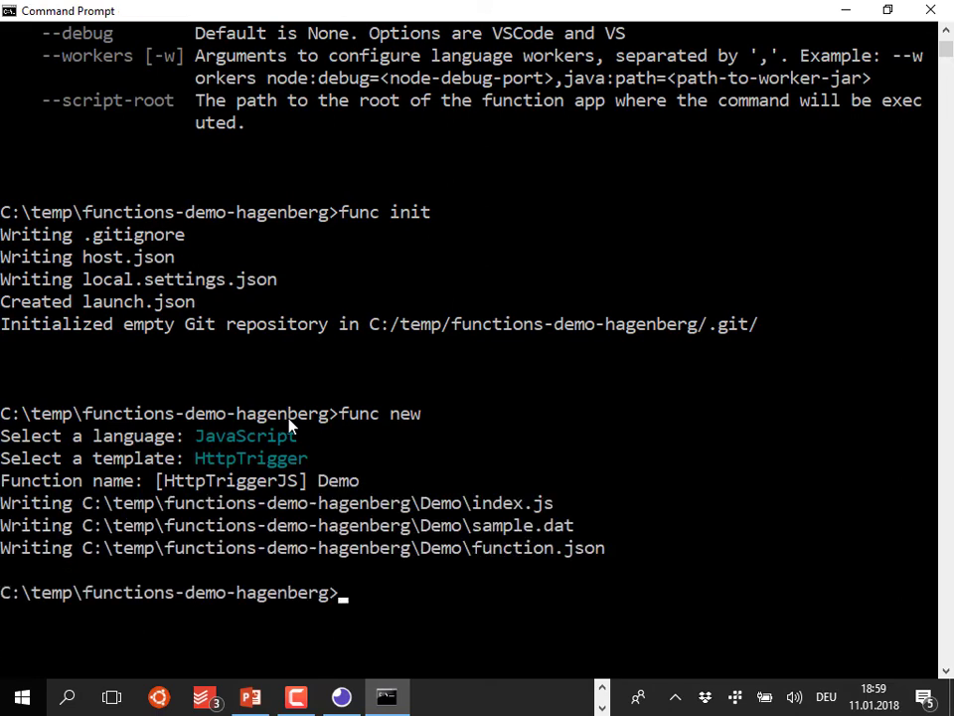
List the contents of the functions-demo-hagenberg project folder and of its Demo subfolder.
text(dir)
key(Return)
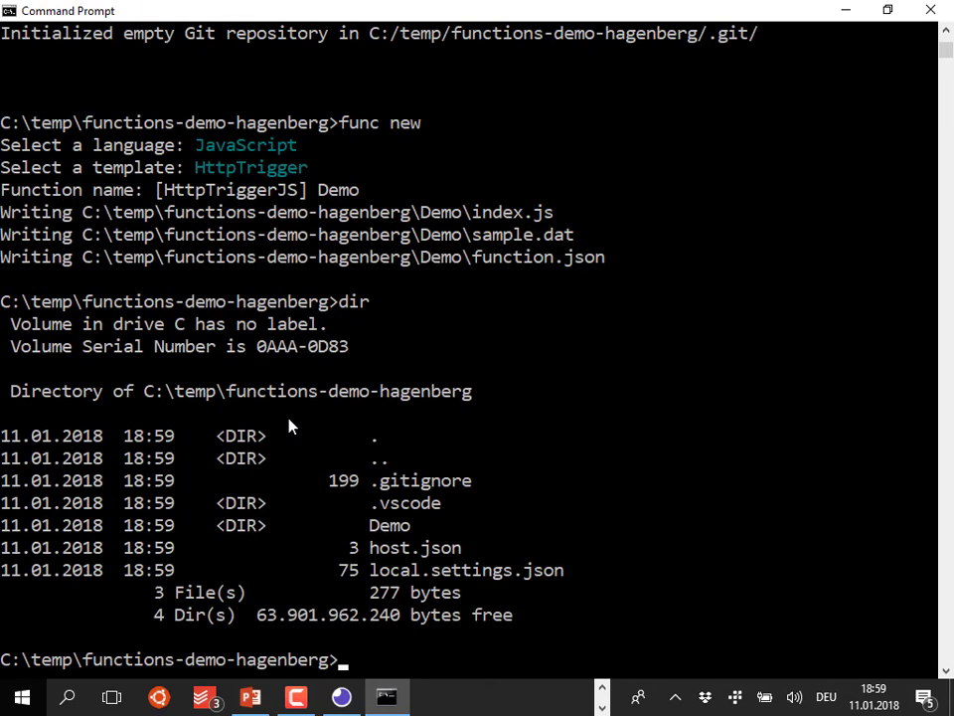
text(dir De)
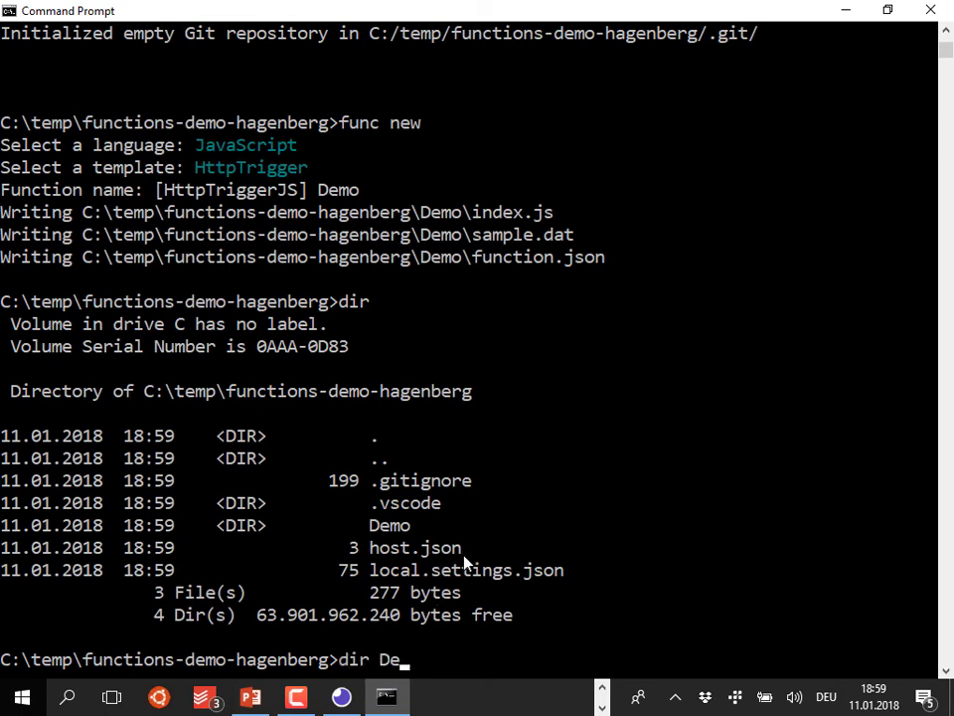
text(mo)
key(Return)
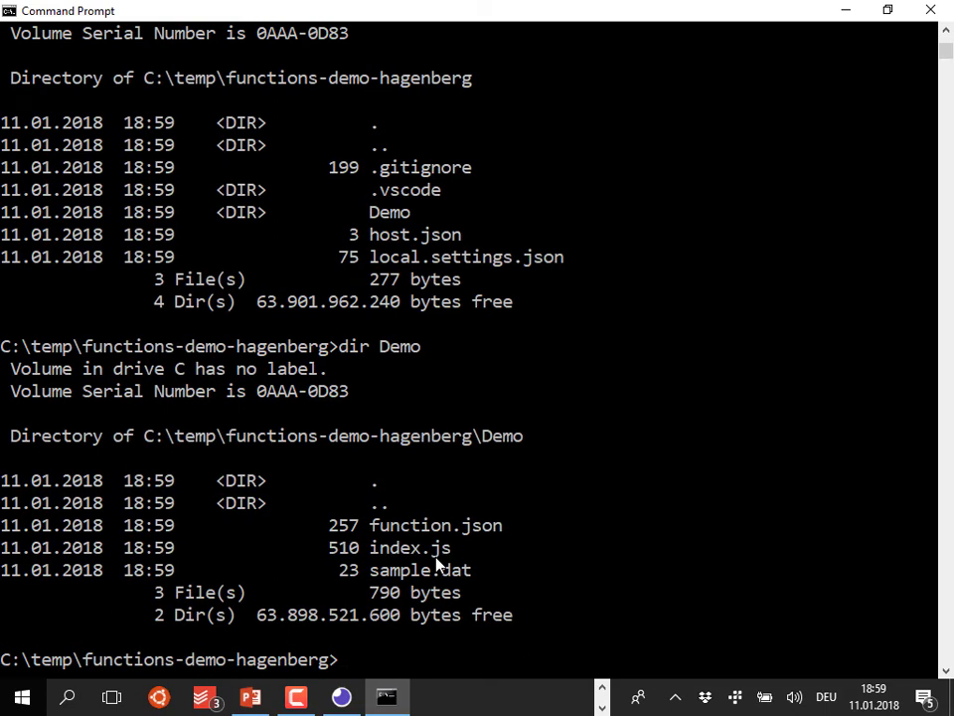
Start the local function host with func start and copy the Demo function's URL.
text(func start)
key(Return)
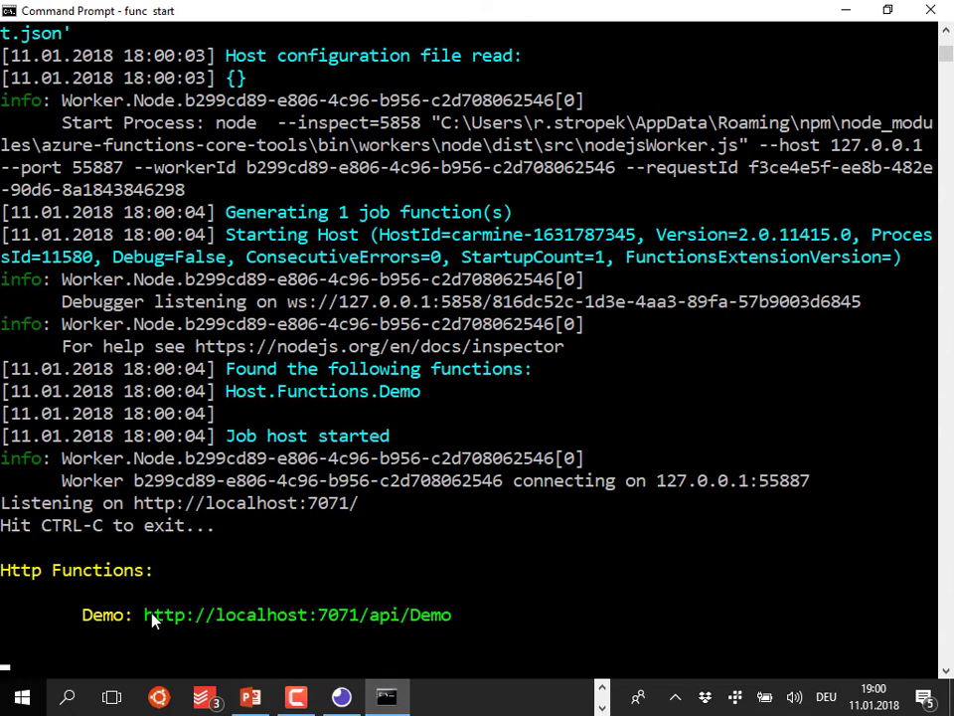
drag(146, 613, 450, 615)
key(ctrl+c)
Switch to Insomnia and create a new GET request named Demo.
key(alt+Tab)
key(alt+Tab)
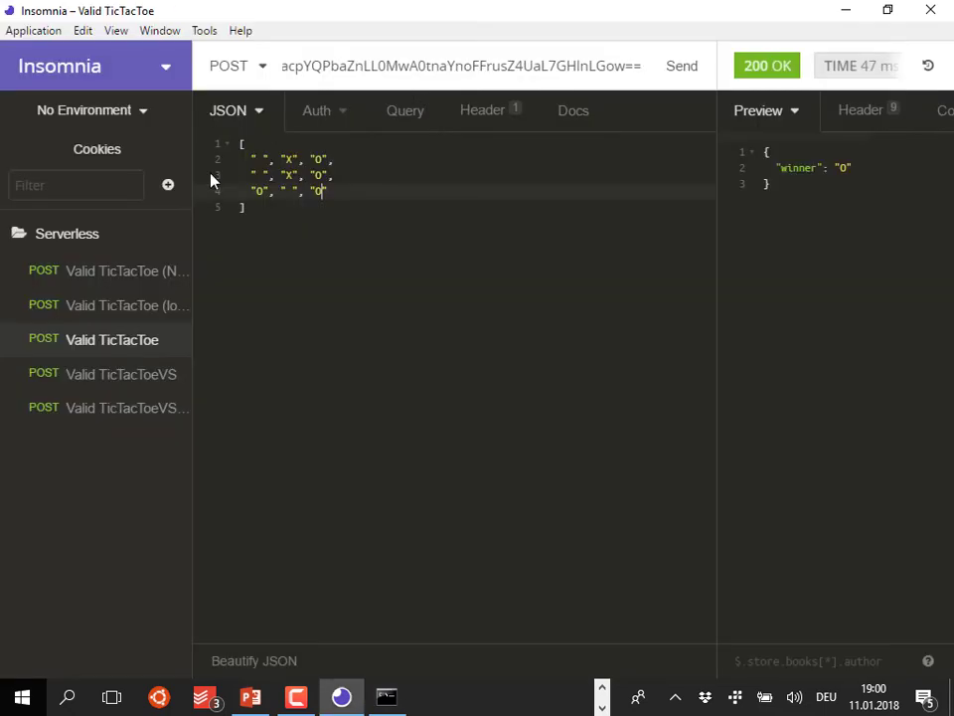
click(169, 187)
click(138, 231)
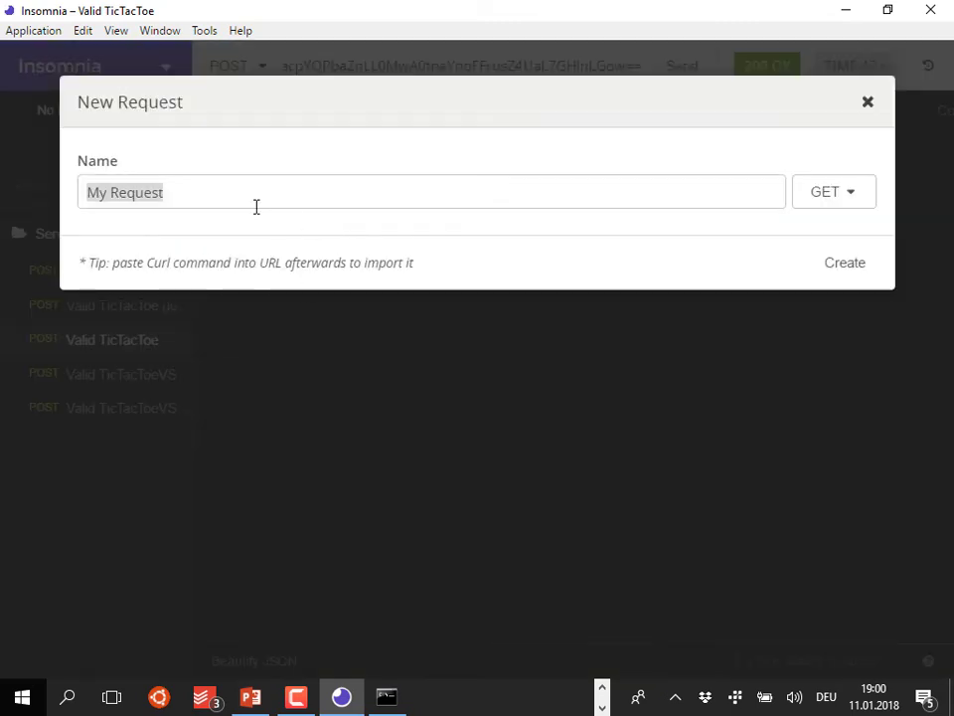
text(Demo)
key(Return)
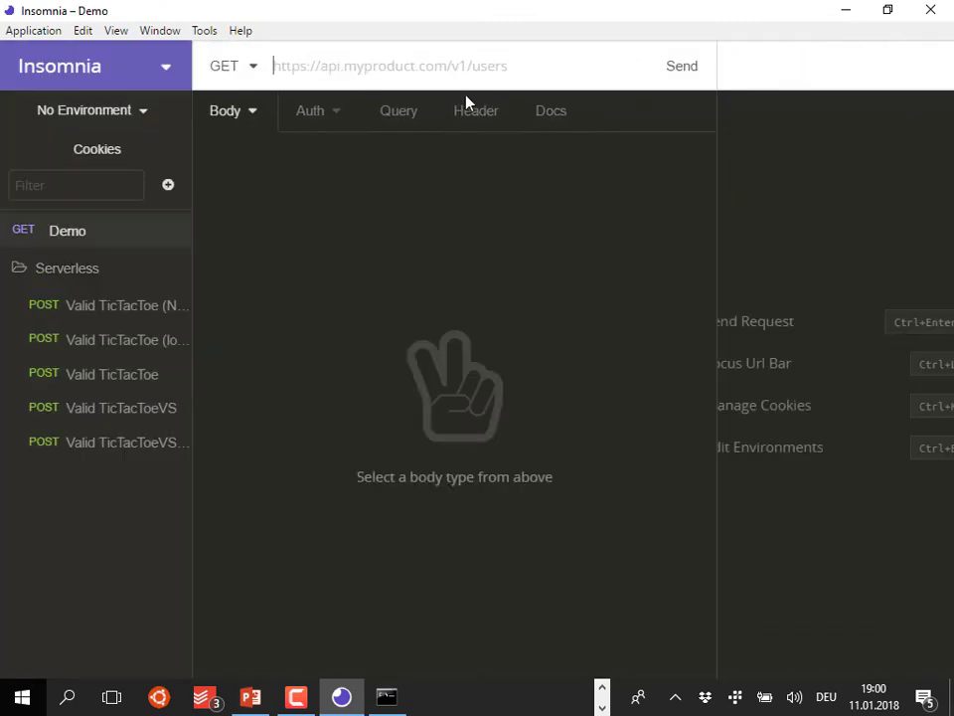
key(ctrl+v)
click(257, 67)
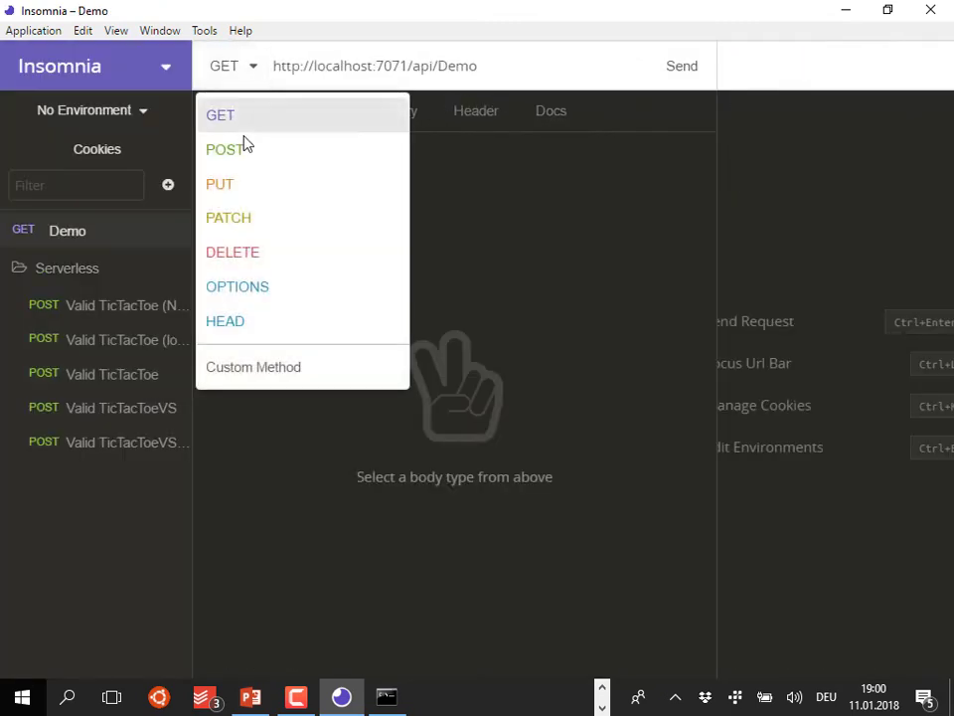
click(491, 110)
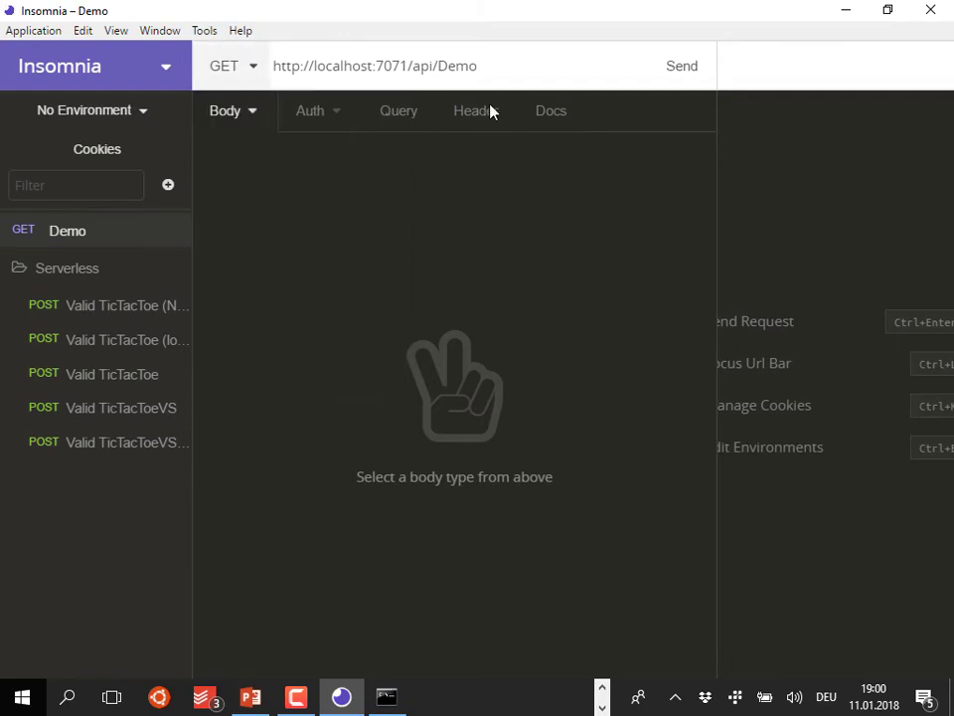
click(550, 66)
text(?name=Rainer)
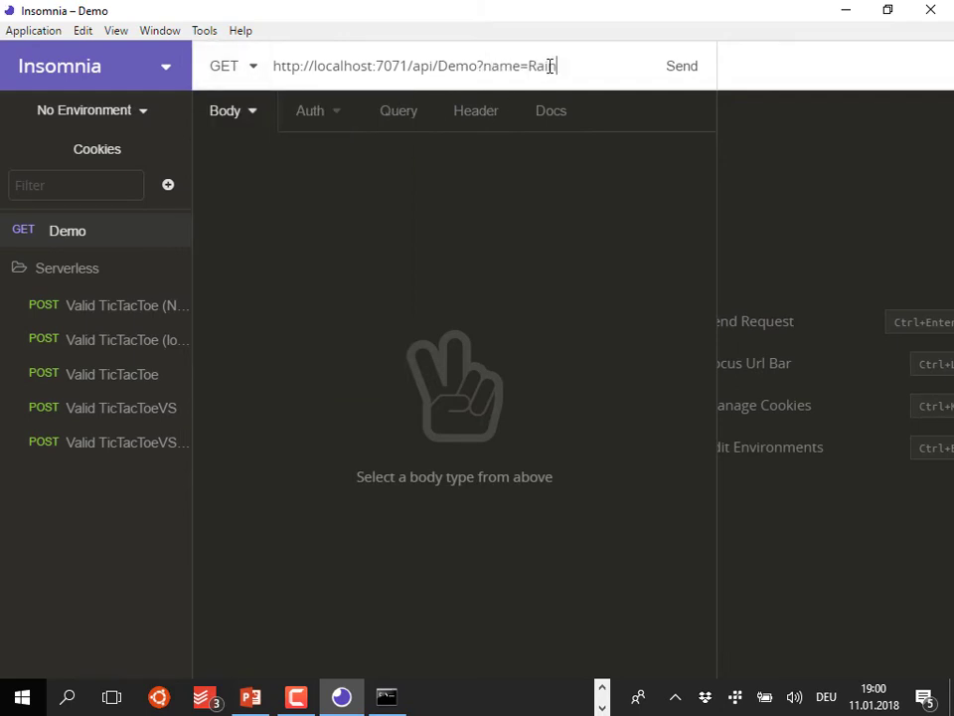
click(676, 70)
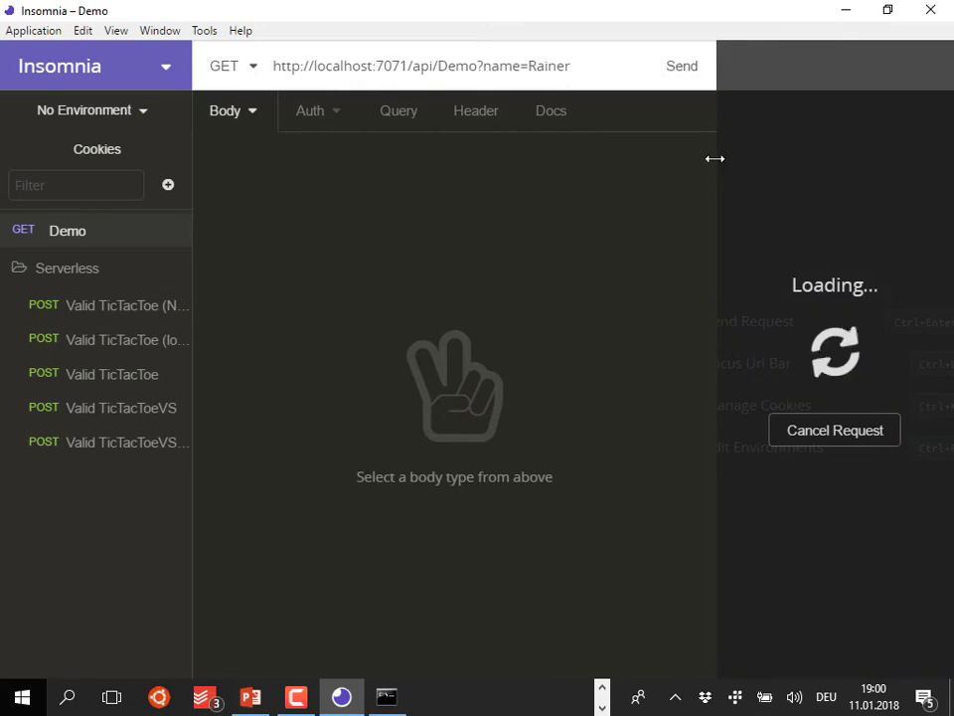
drag(713, 158, 617, 169)
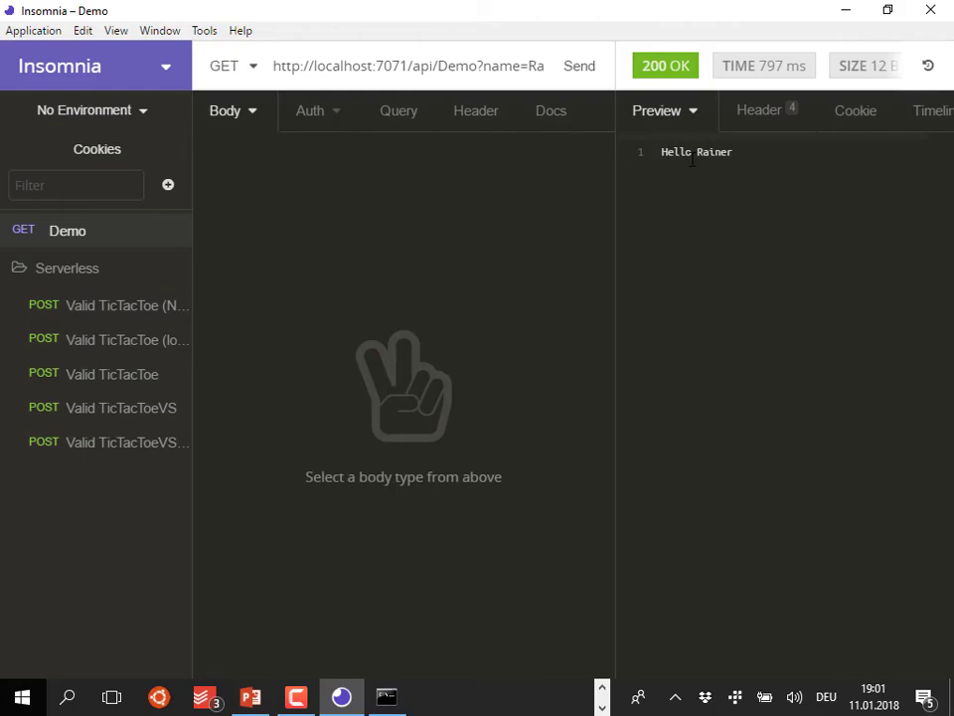
Switch back to the Command Prompt and stop the running function host, confirming termination of the batch job.
key(alt+Tab)
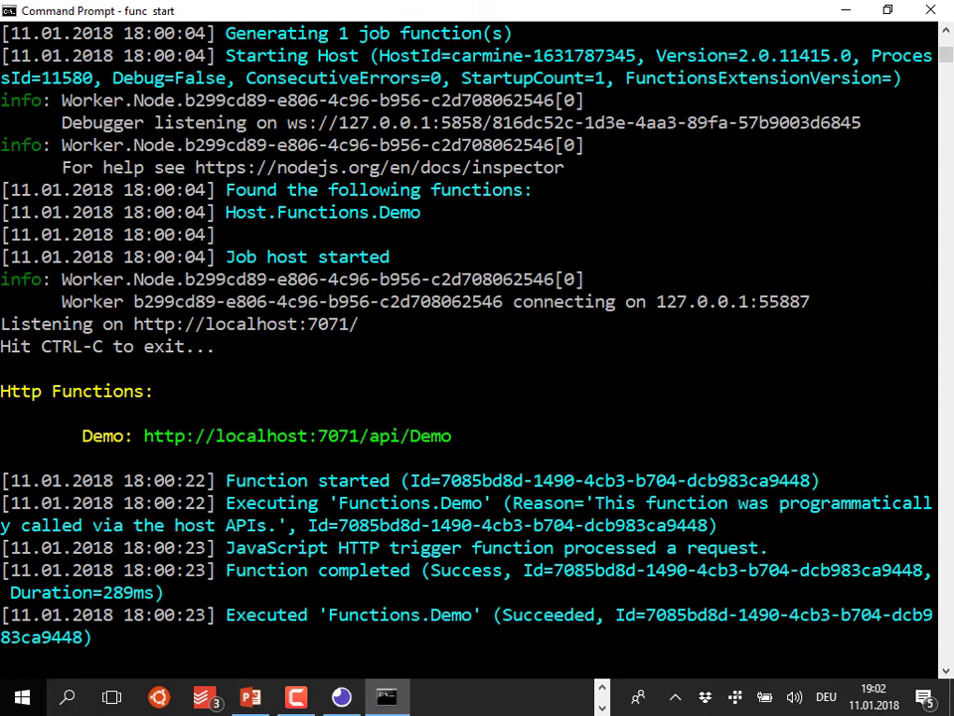
key(ctrl+c)
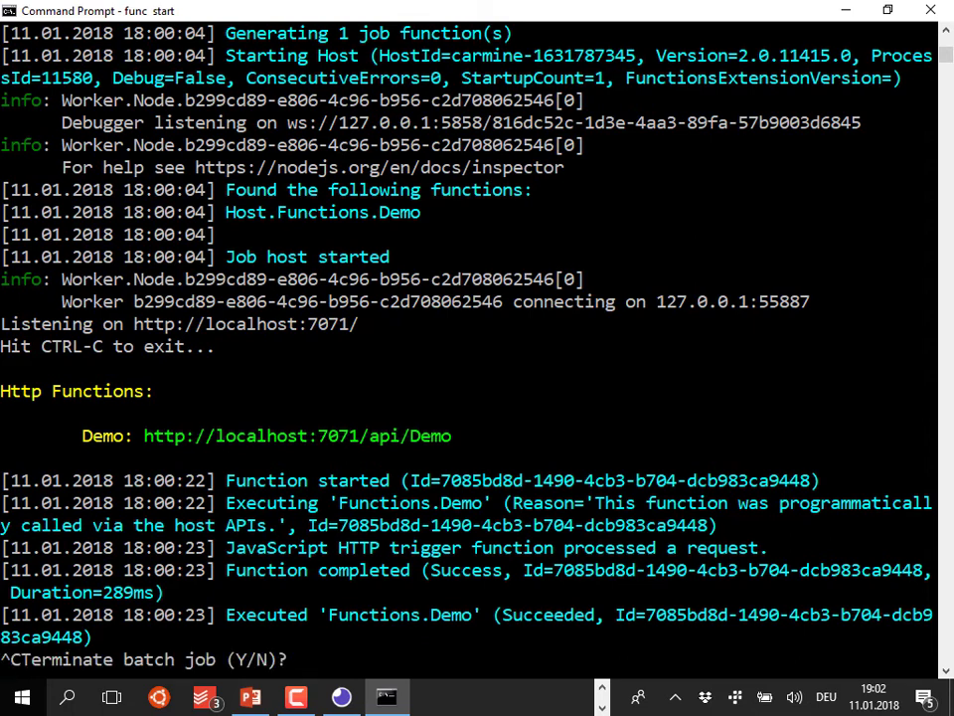
text(y)
key(Return)
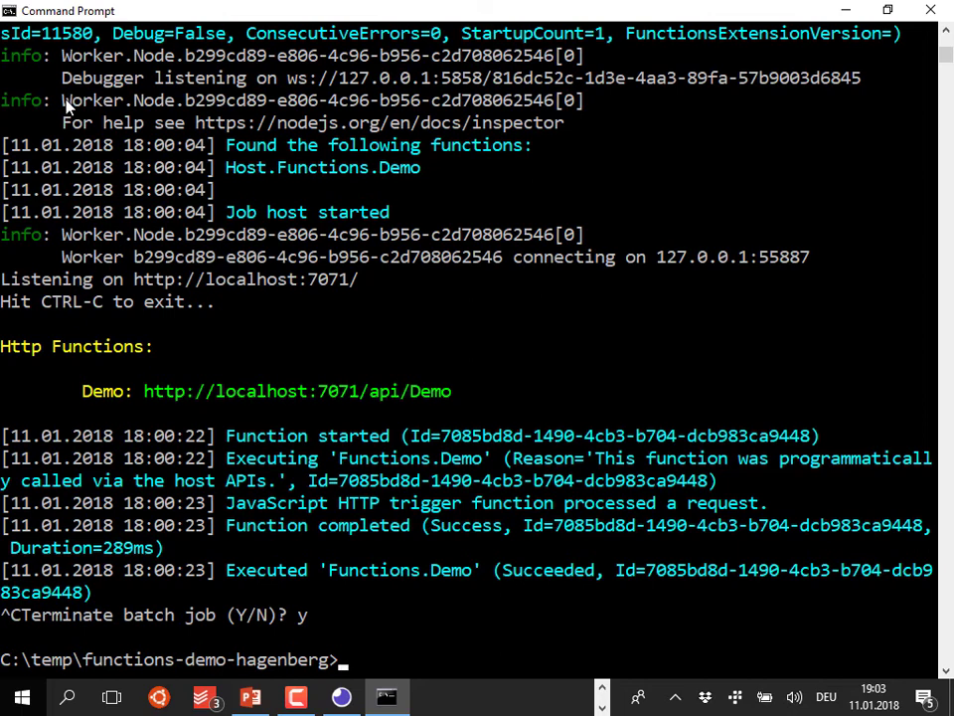
Switch to Visual Studio Preview, close the Start Page and create a new Visual C# Azure Functions project with the default name.
key(alt+Tab)
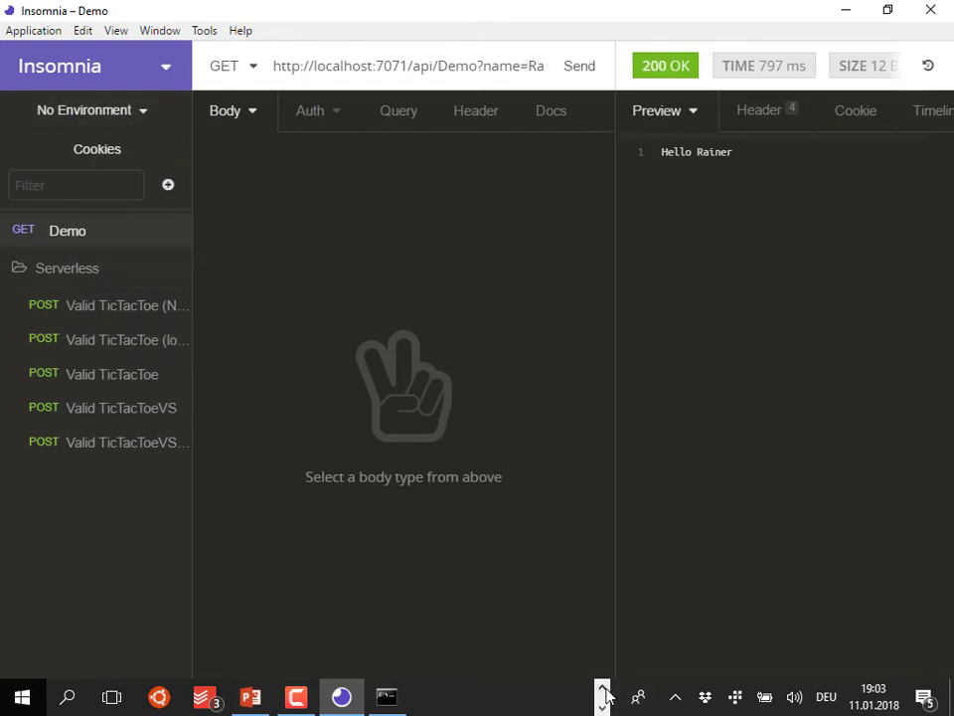
click(603, 702)
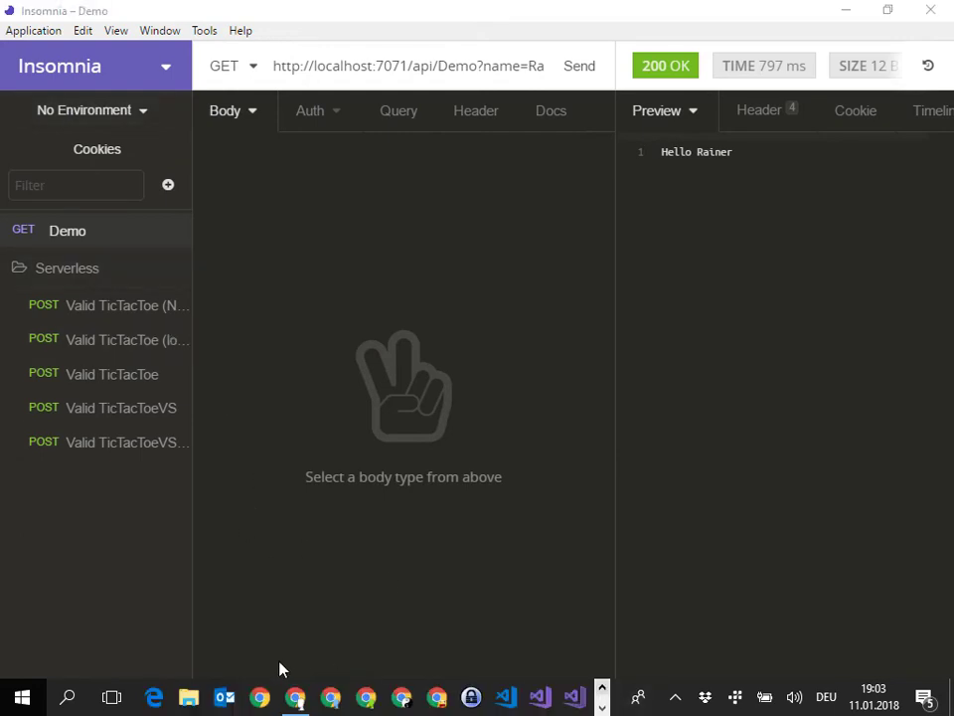
click(575, 697)
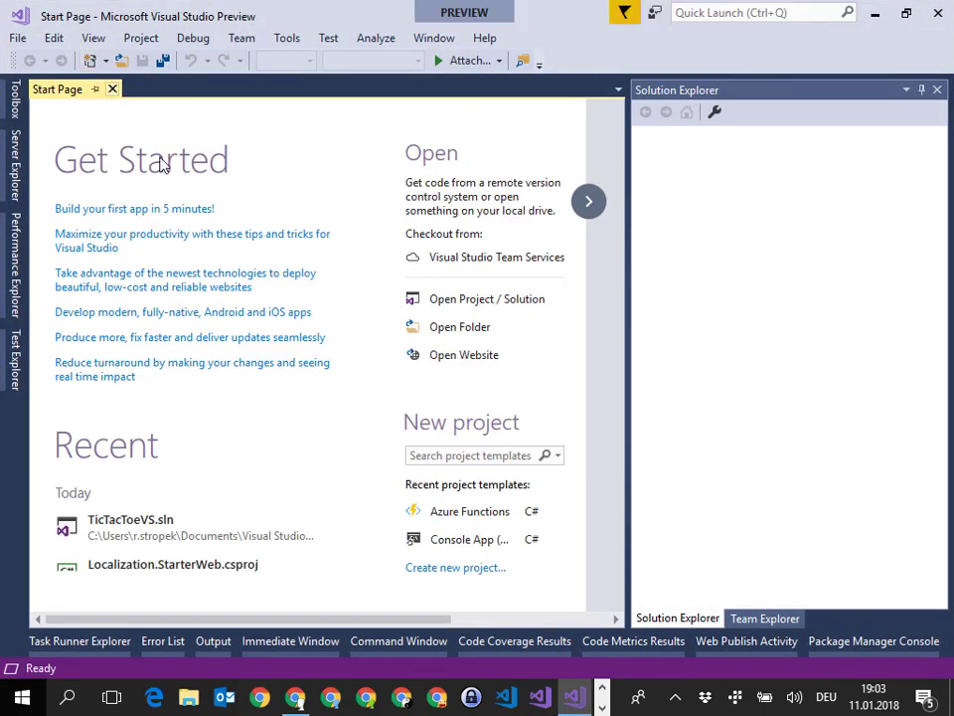
click(114, 90)
click(18, 38)
mouse_move(132, 62)
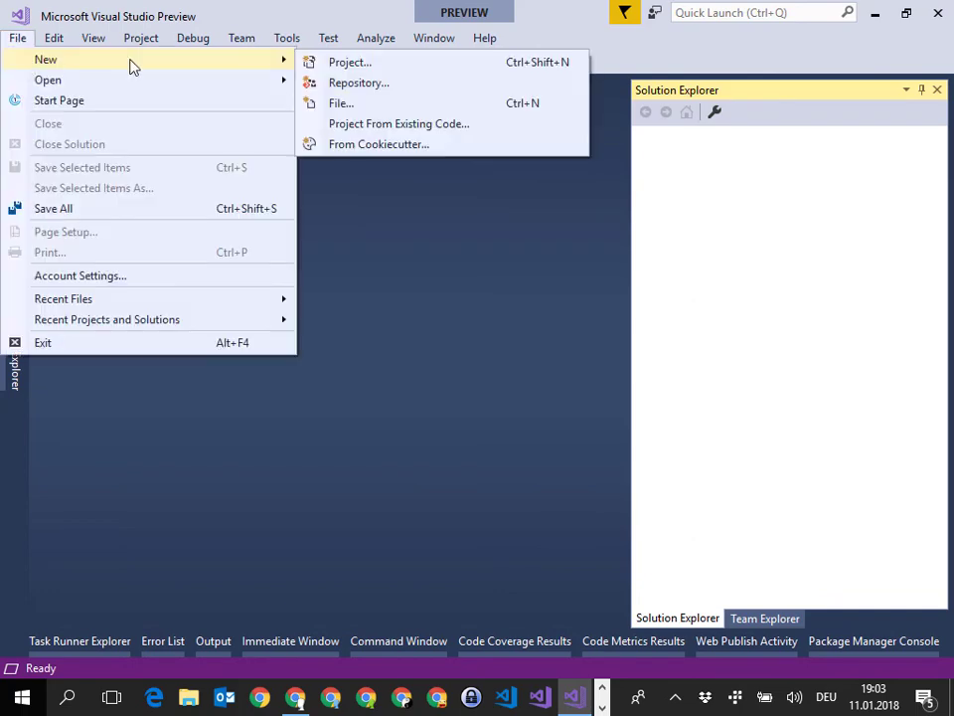
click(318, 62)
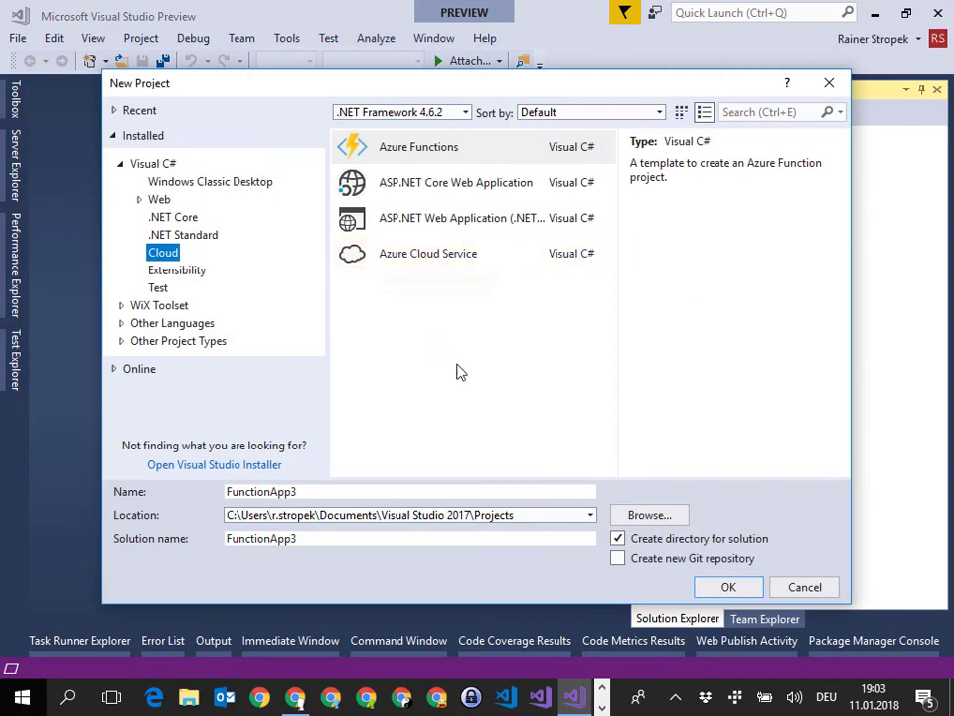
click(428, 147)
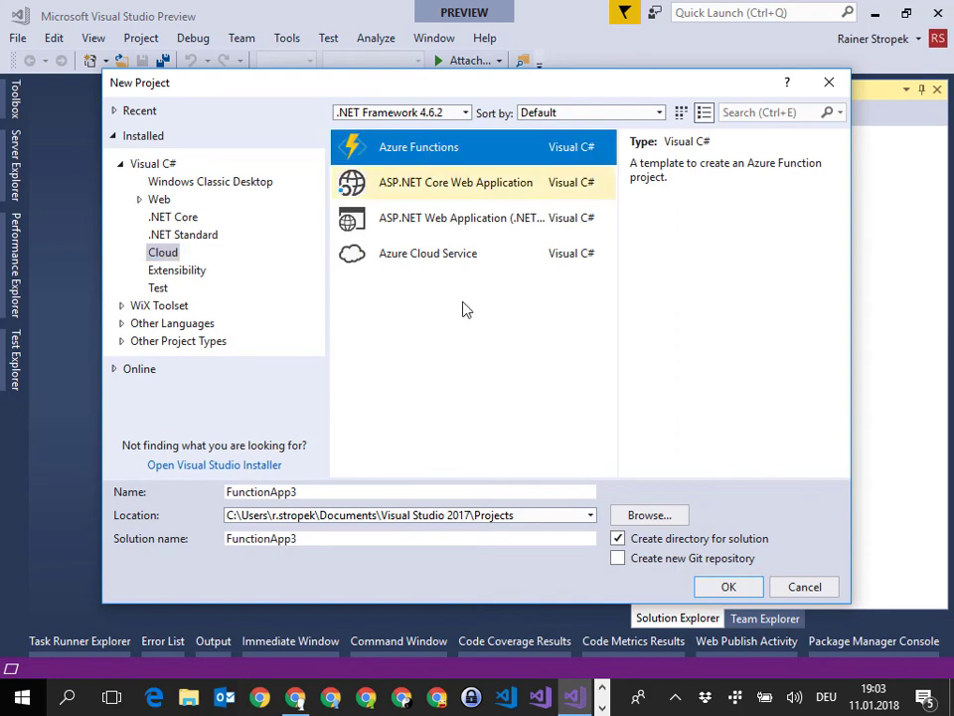
click(732, 583)
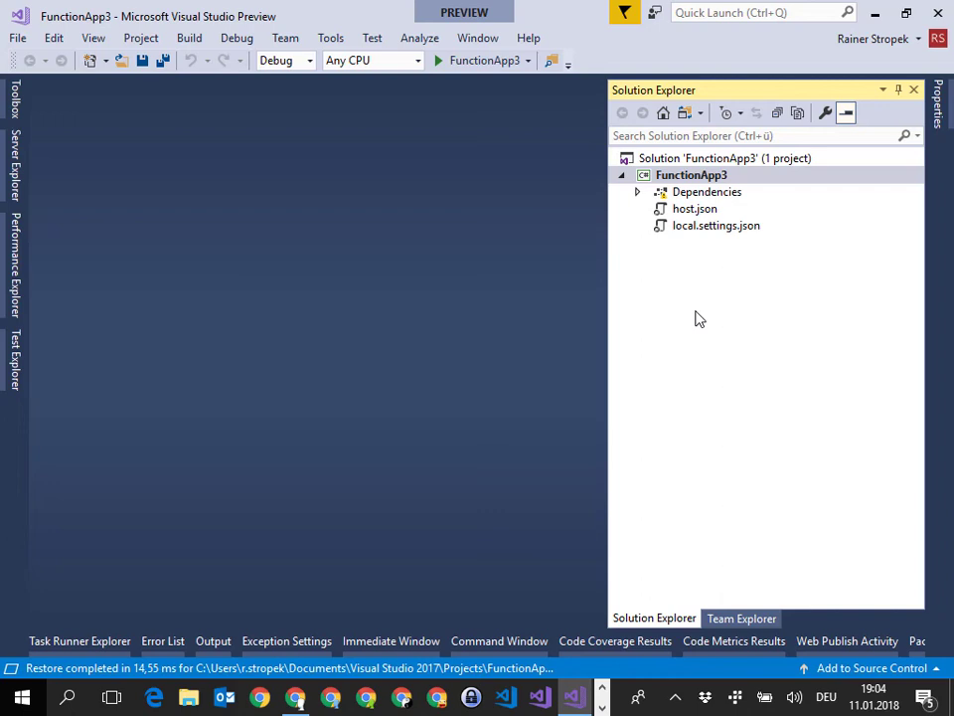
Add a new Azure Function item named TicTacToeVS to the FunctionApp3 project.
click(672, 176)
right_click(671, 176)
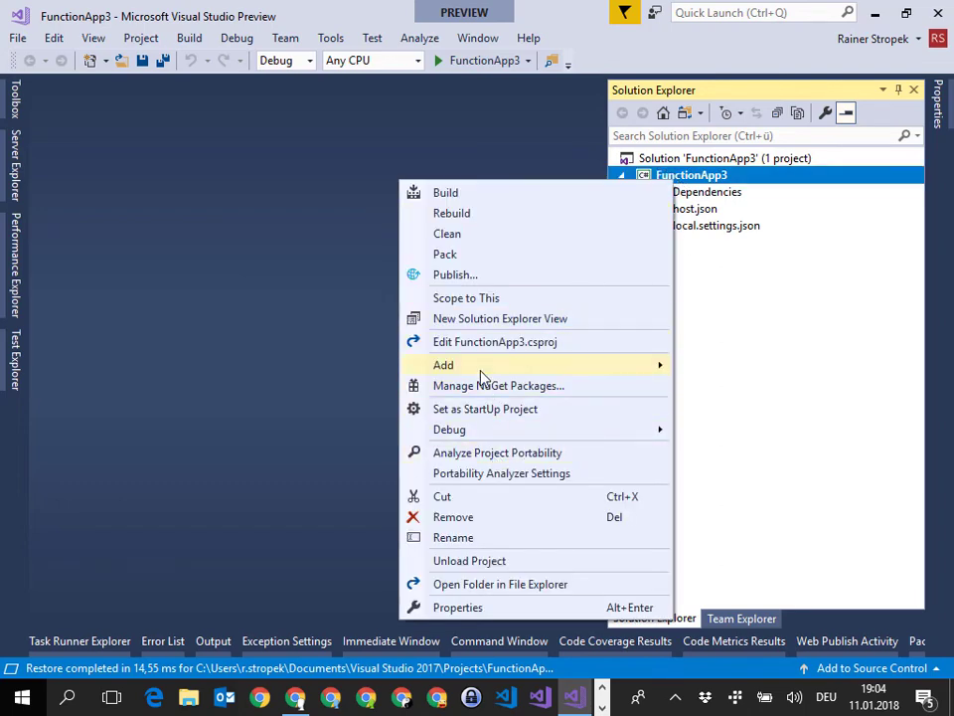
mouse_move(482, 376)
click(350, 374)
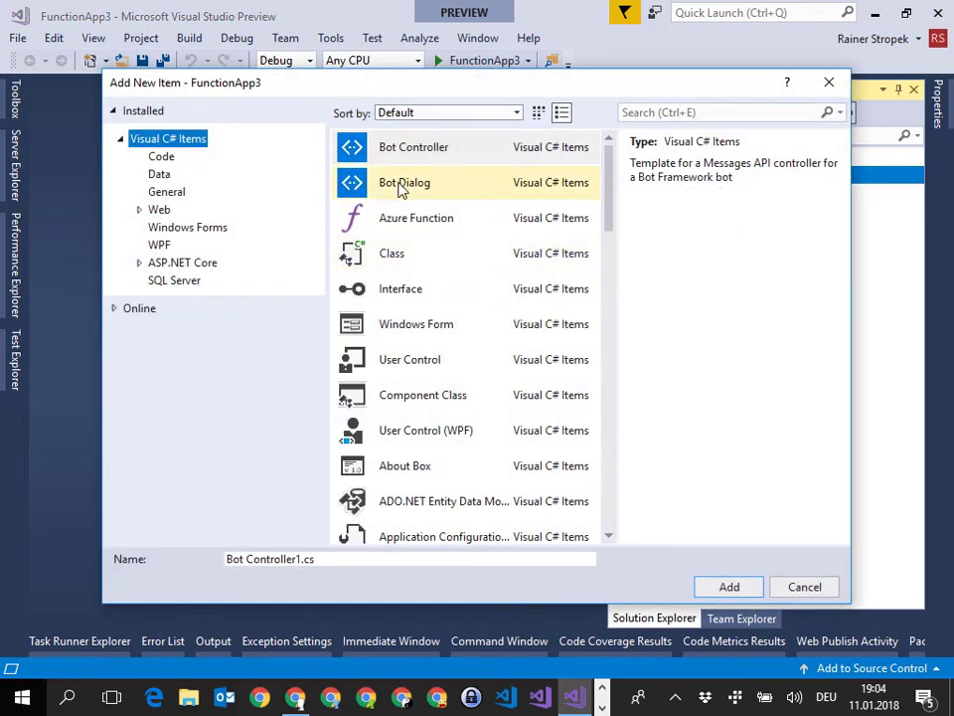
click(416, 230)
click(224, 559)
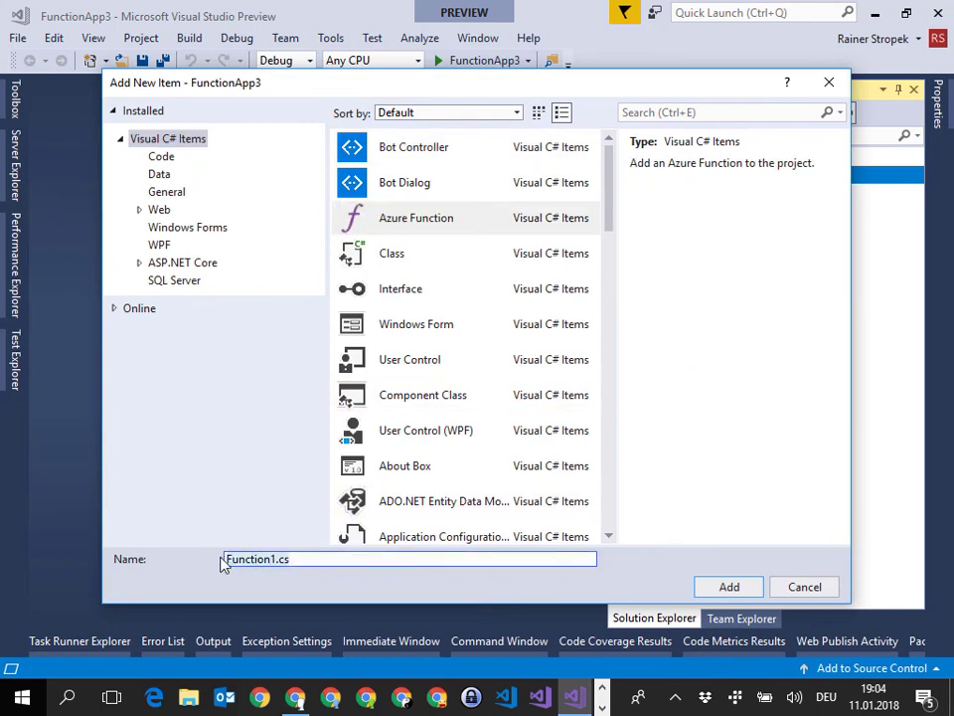
text(TicTacT)
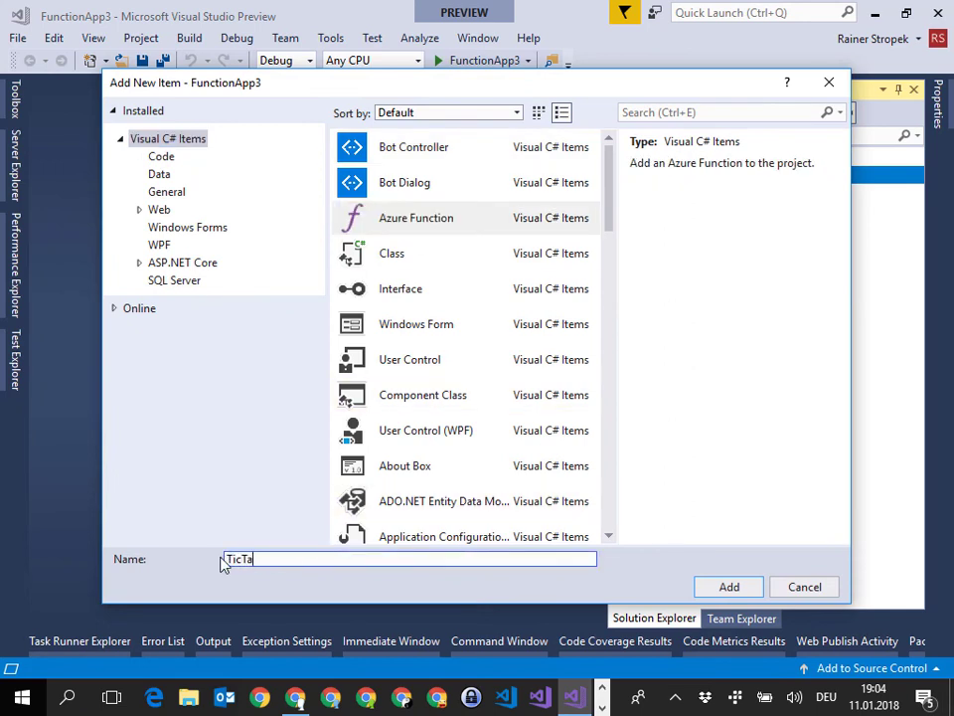
text(oeSt)
key(Return)
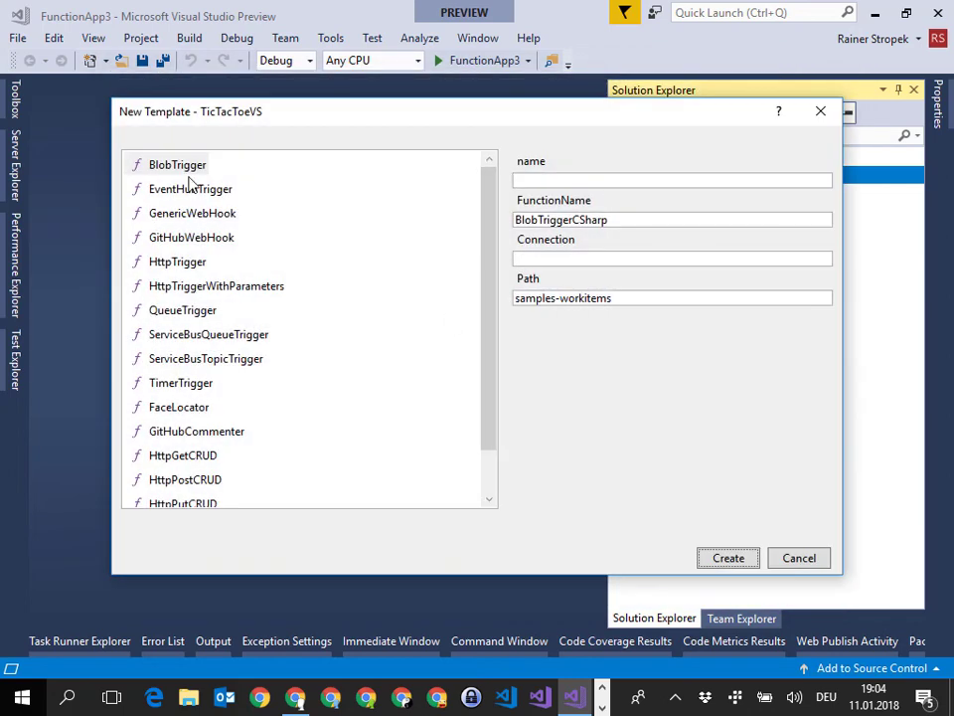
Create the function from the HttpTrigger template with TicTacToeVS as both name and FunctionName, and select its new source file.
click(179, 262)
click(580, 224)
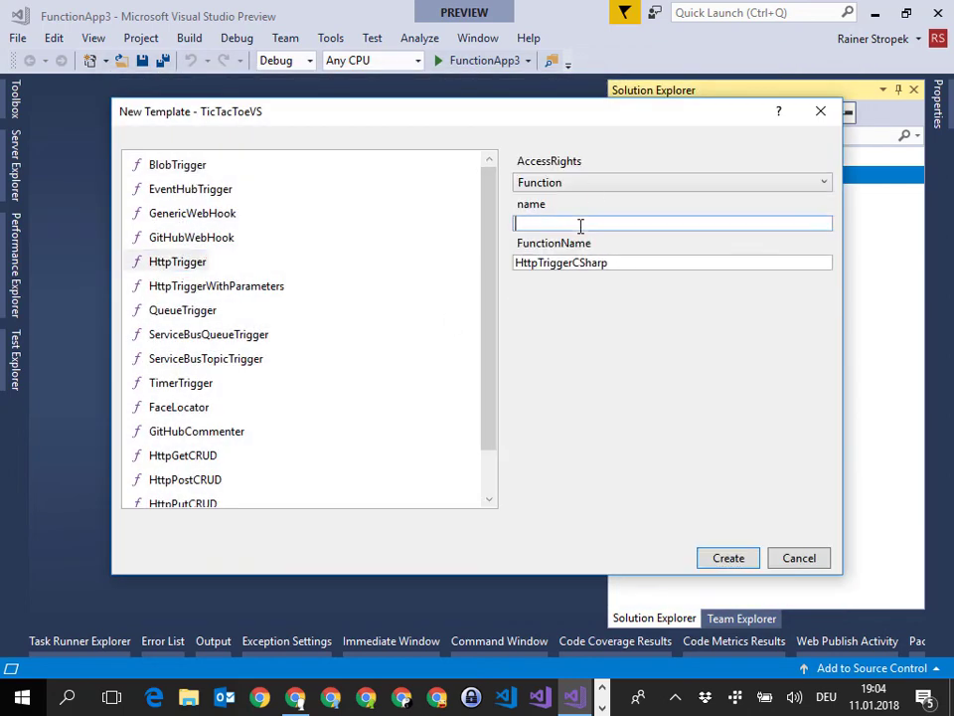
text(TicTacToeVS)
key(Tab)
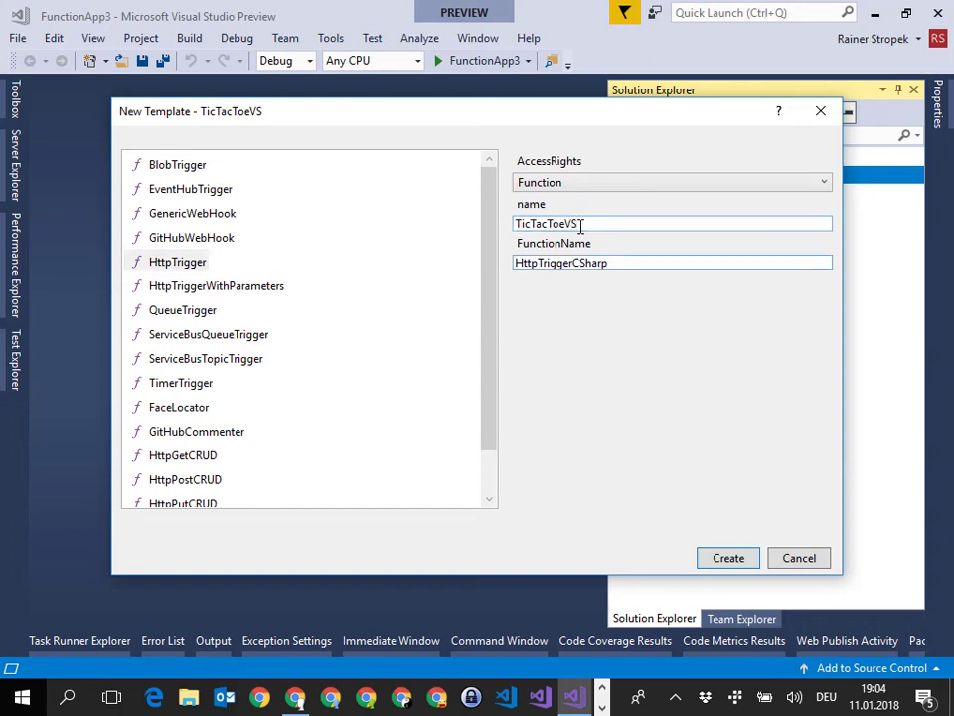
double_click(581, 225)
key(ctrl+c)
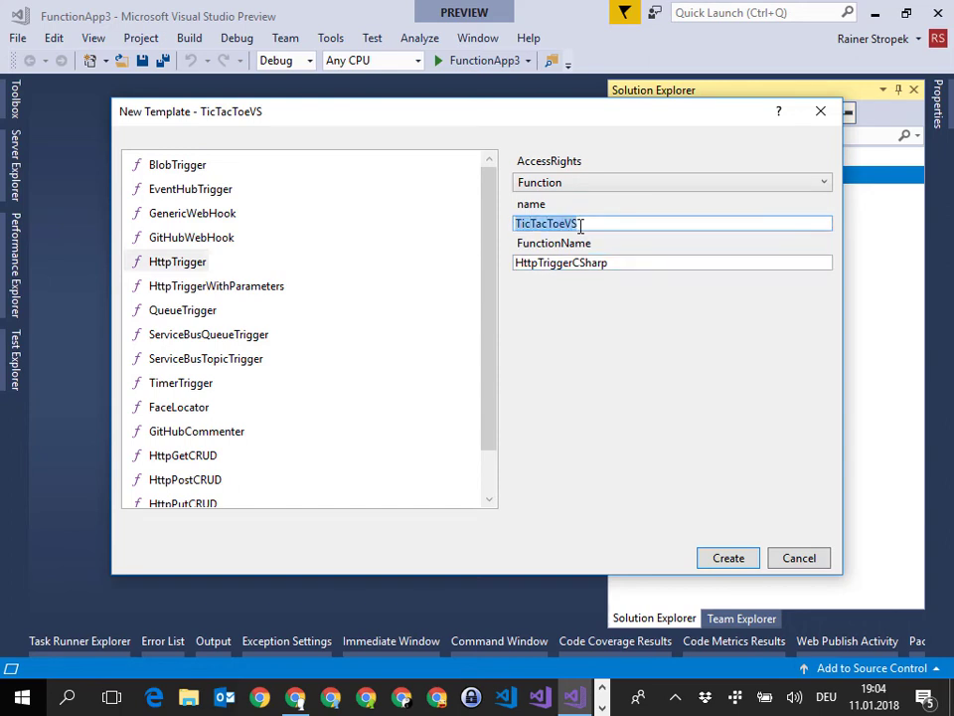
key(Tab)
key(ctrl+v)
key(shift+End)
key(Return)
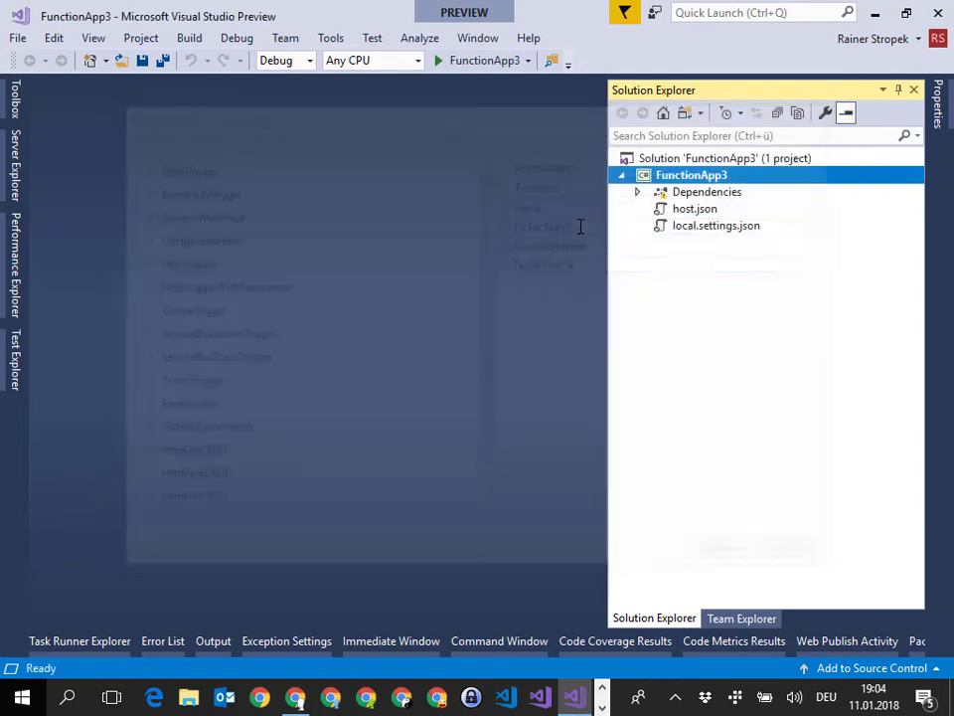
click(719, 246)
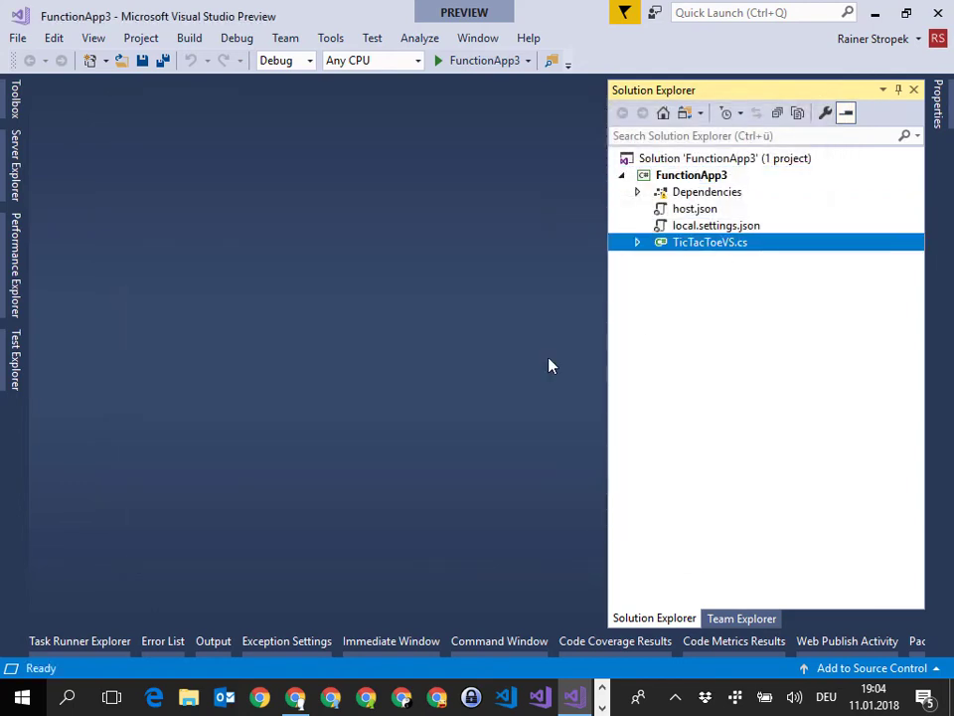
Set a breakpoint on the log.Info line in TicTacToeVS.cs and start debugging FunctionApp3.
scroll(388, 491, down, 1)
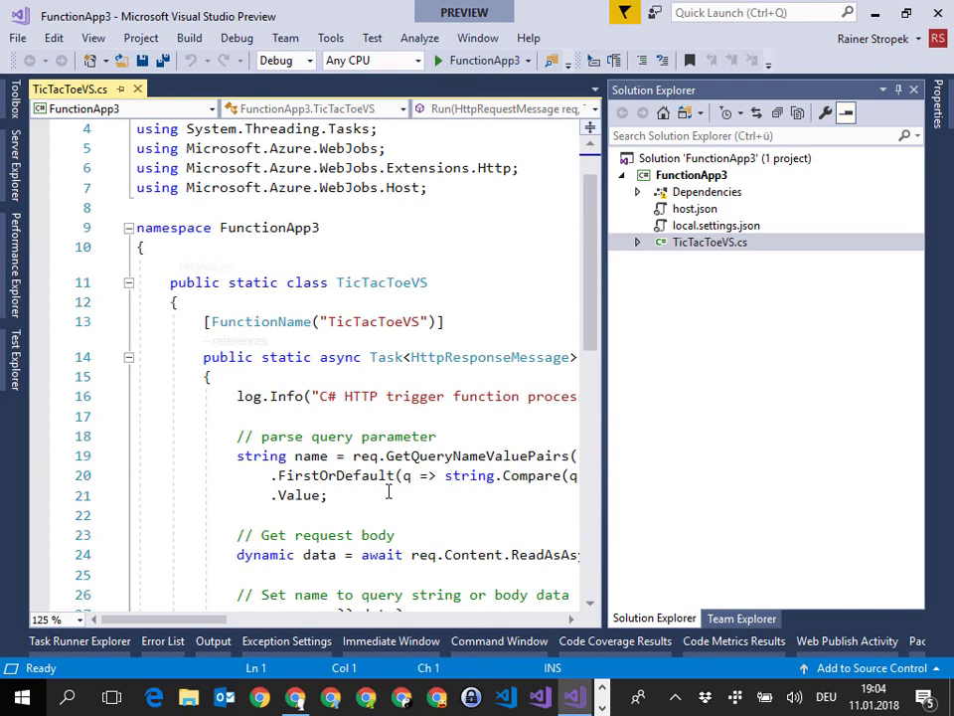
click(345, 396)
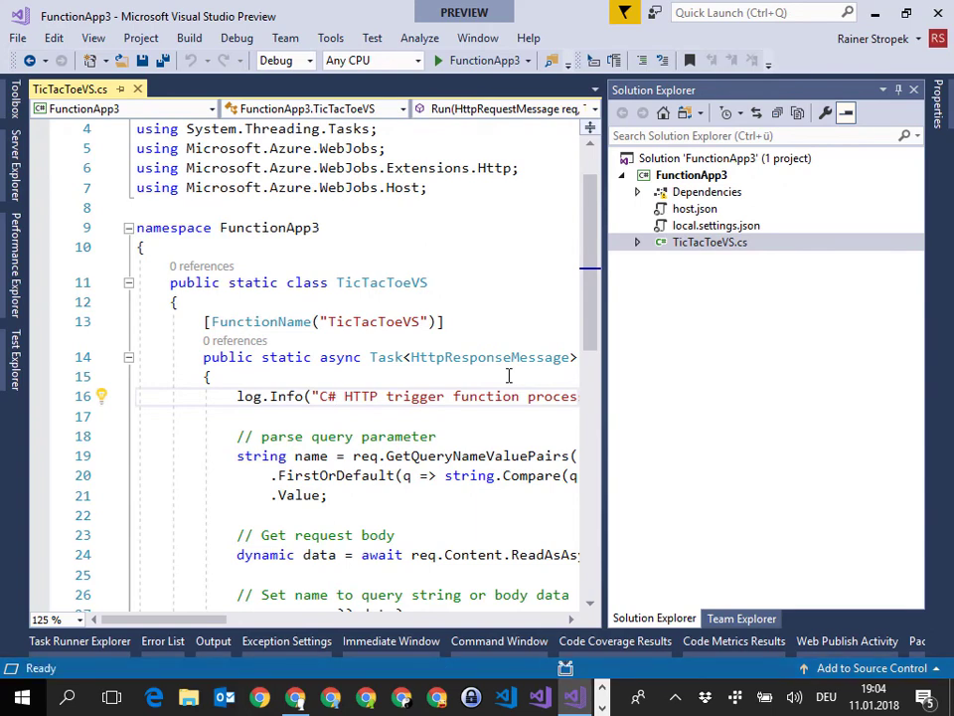
key(F9)
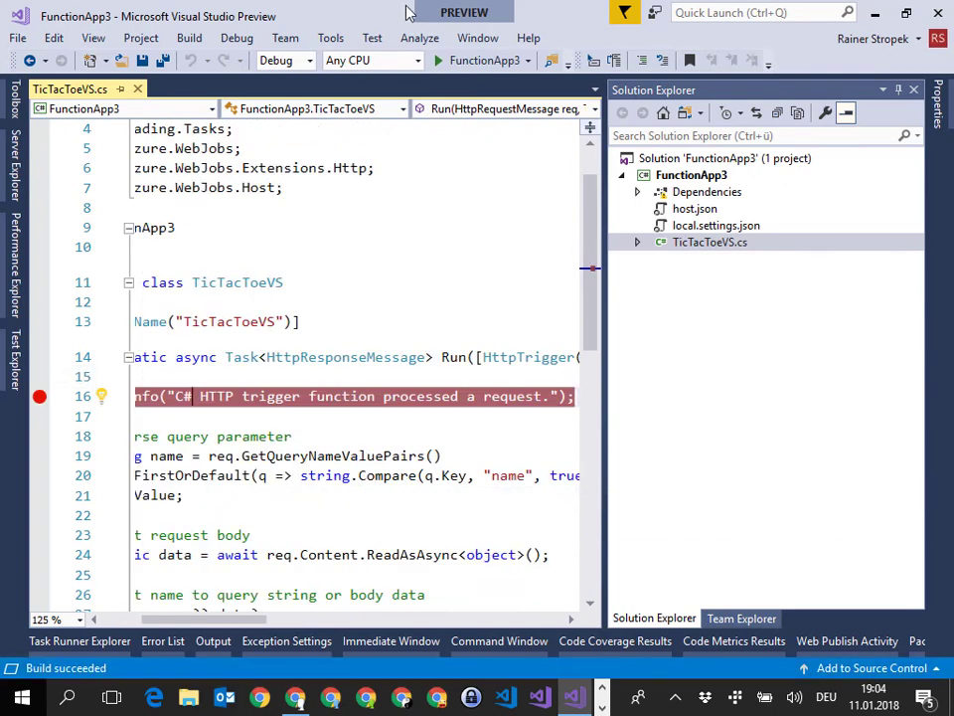
click(479, 60)
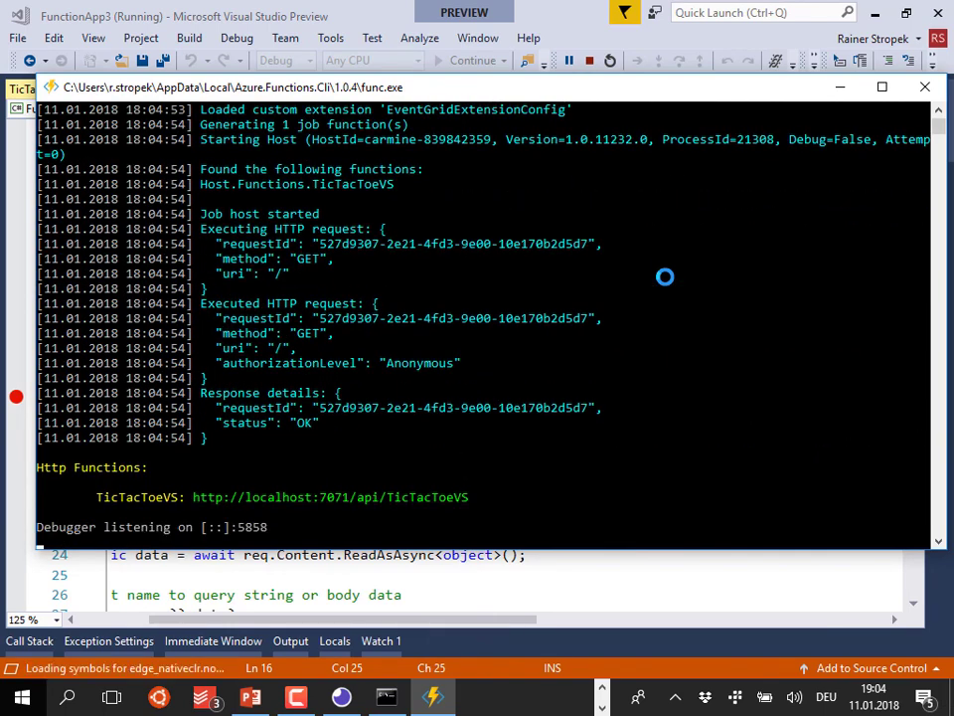
Copy the TicTacToeVS endpoint URL from the function host console, switch to Insomnia and use it as the Demo request's URL.
drag(195, 497, 468, 505)
key(ctrl+c)
key(alt+Tab)
key(Tab)
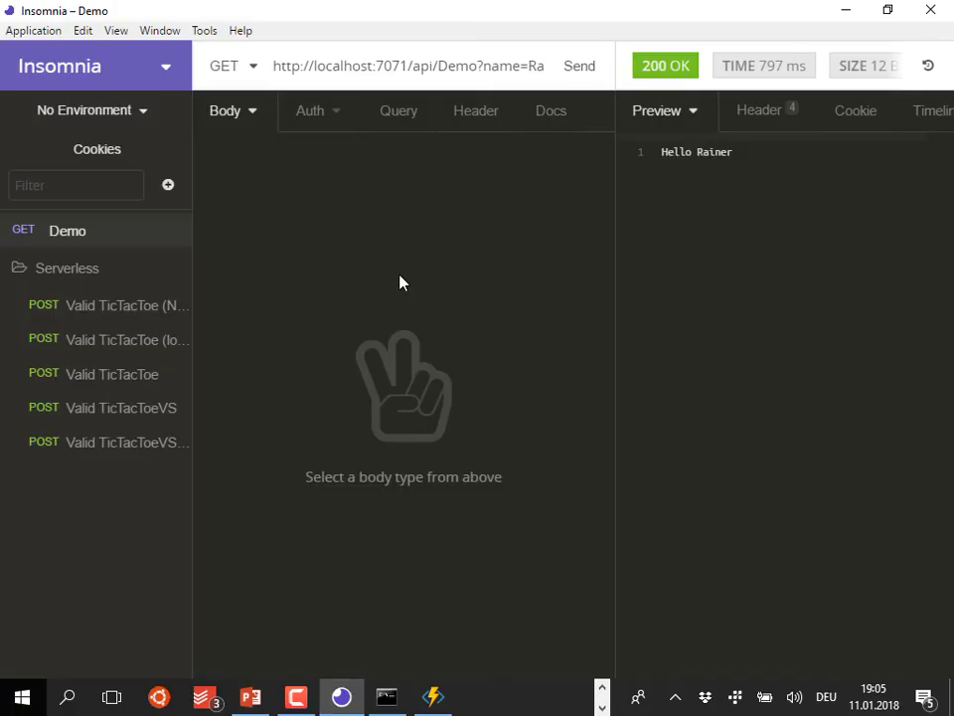
click(436, 66)
key(ctrl+v)
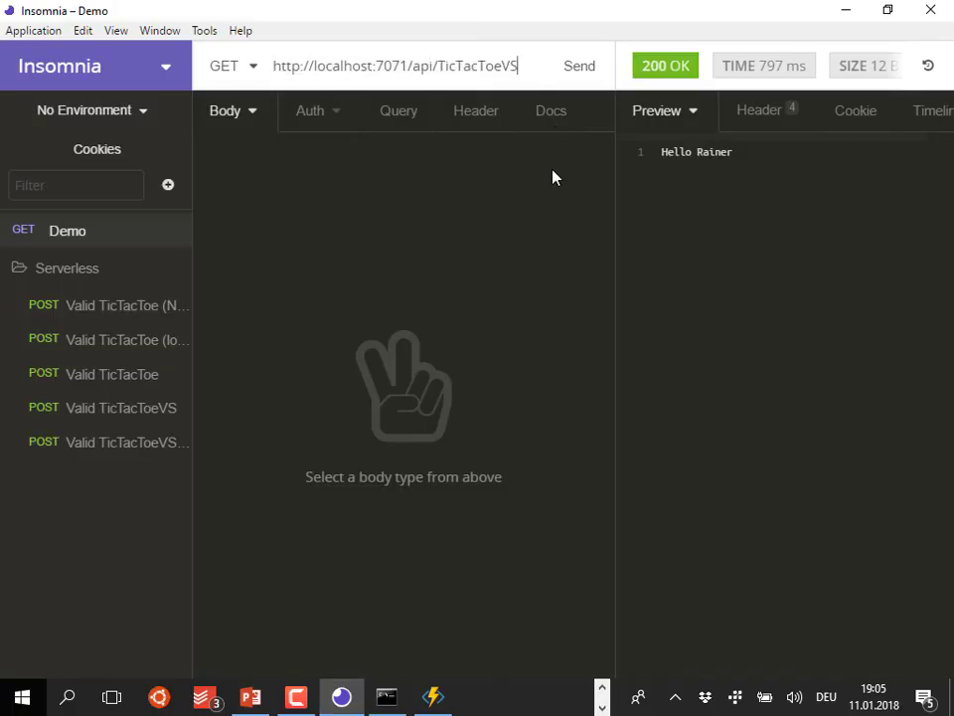
Send the GET request with a first name as the name query parameter, and stop debugging once the breakpoint is hit.
text(?name=Rainer)
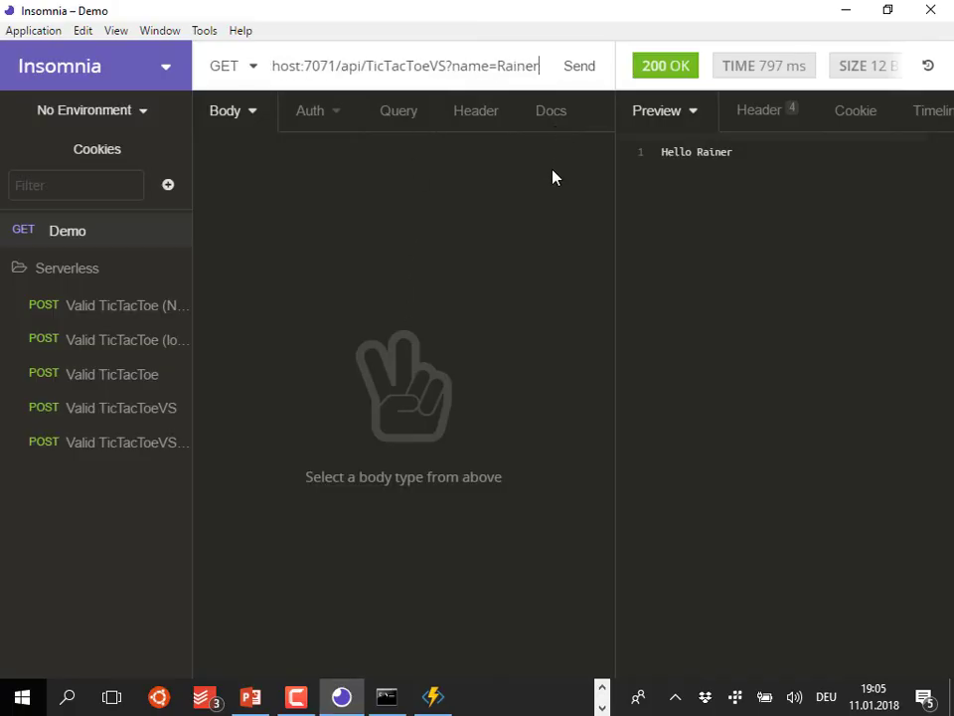
click(580, 68)
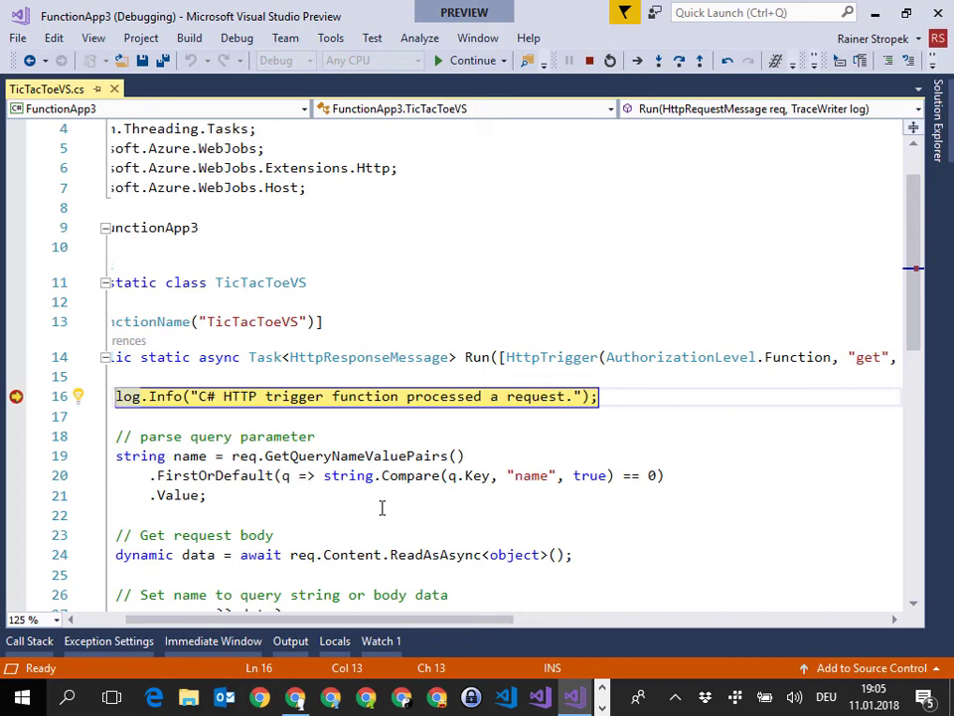
click(590, 59)
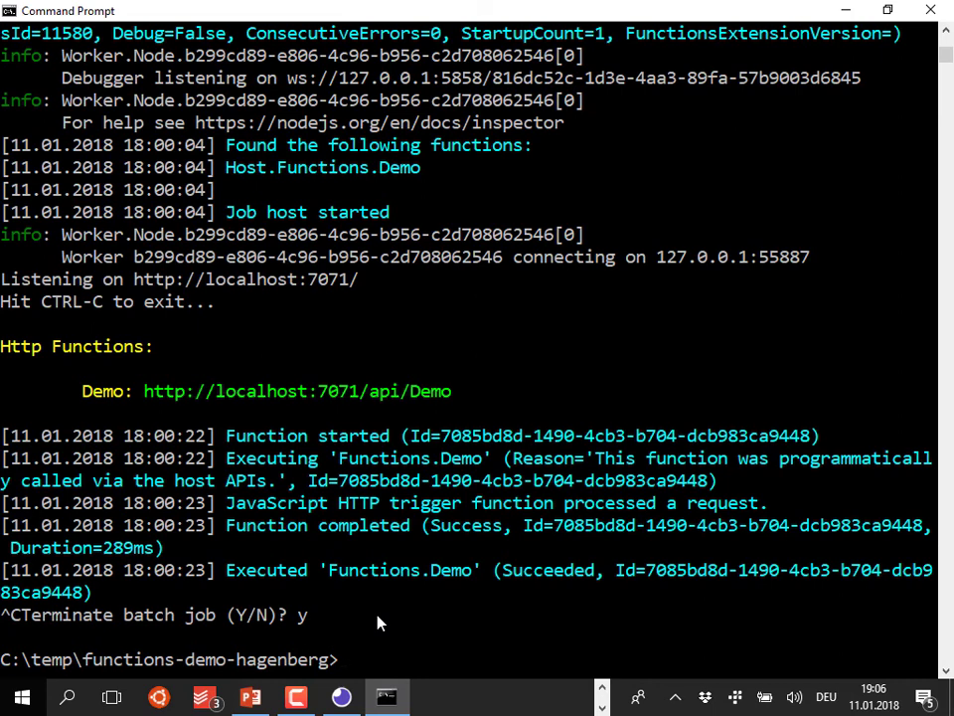
Switch to Chrome, close function.json in App Service Editor and return to the serverless-hagenberg resource group in the Azure portal.
key(alt+Tab)
key(alt+Tab)
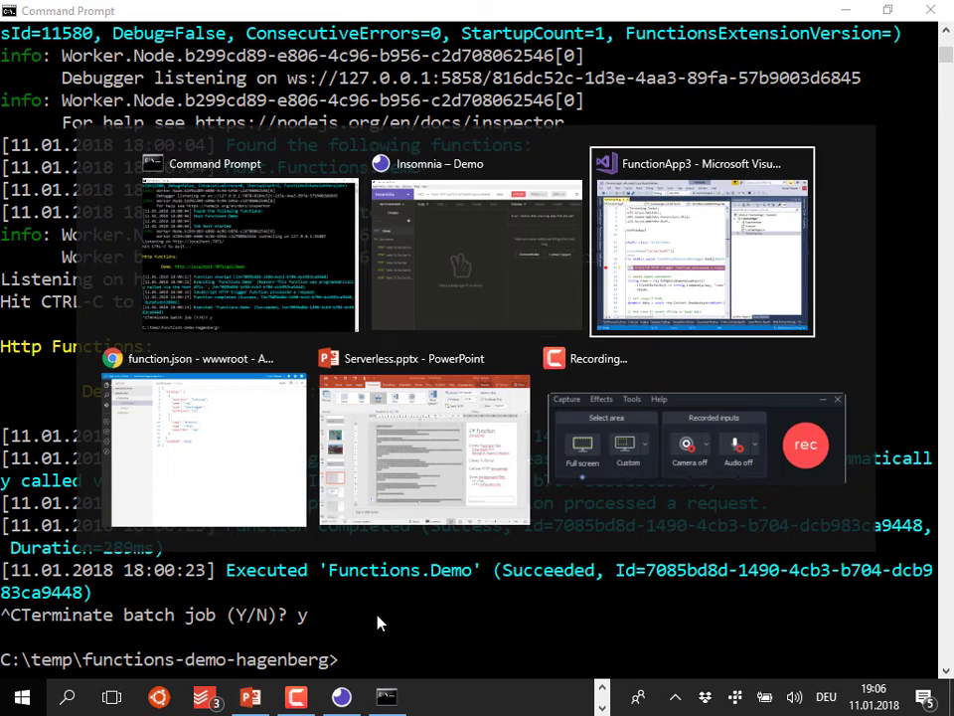
key(alt+Tab)
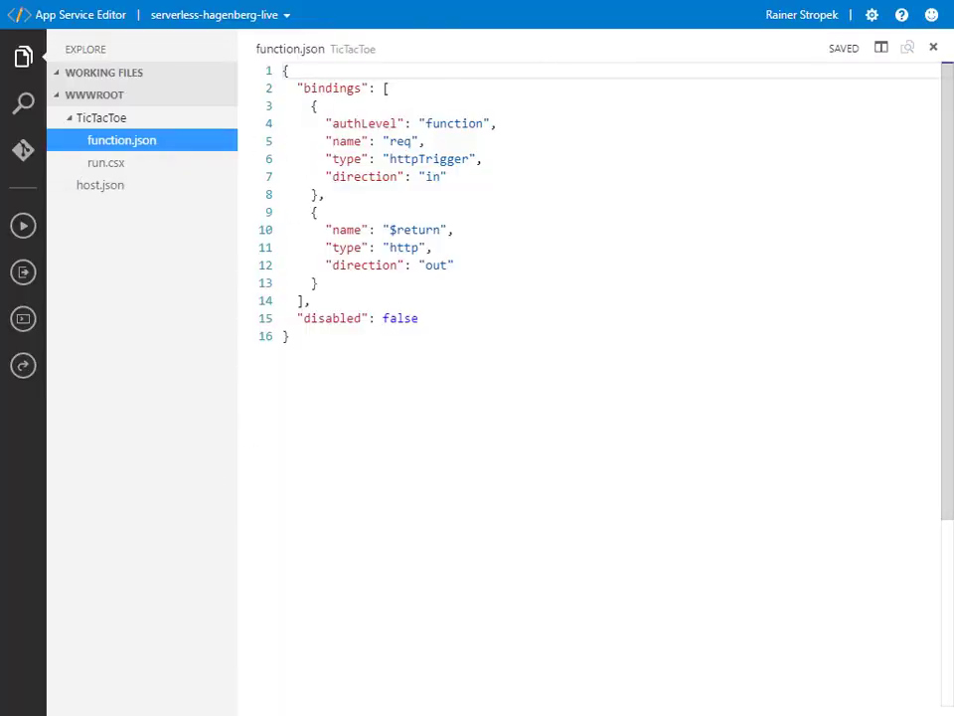
click(933, 48)
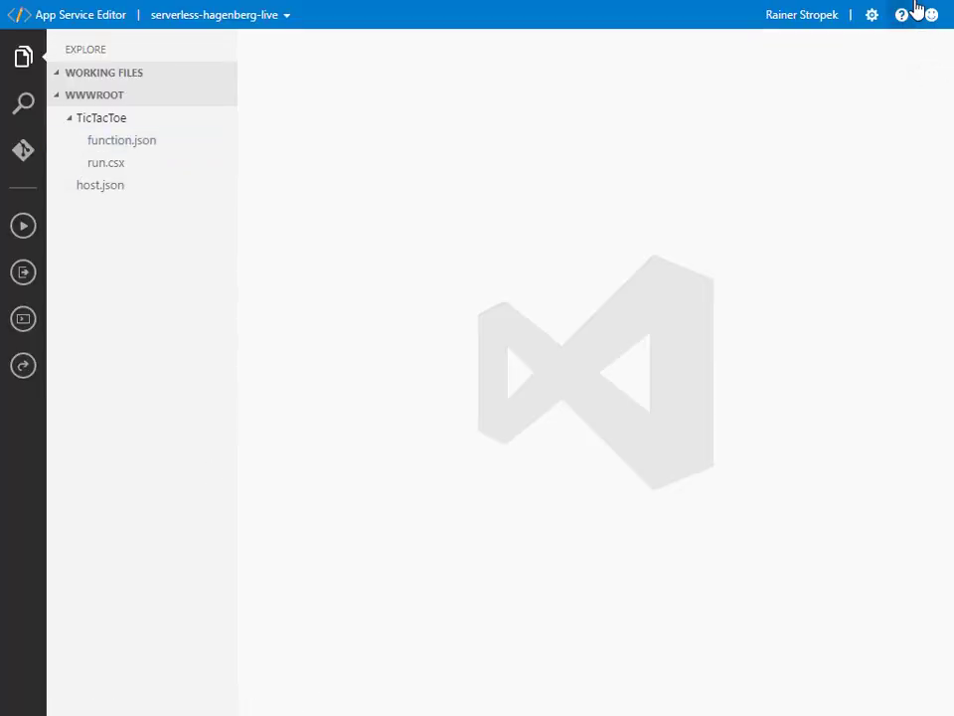
key(F11)
click(95, 7)
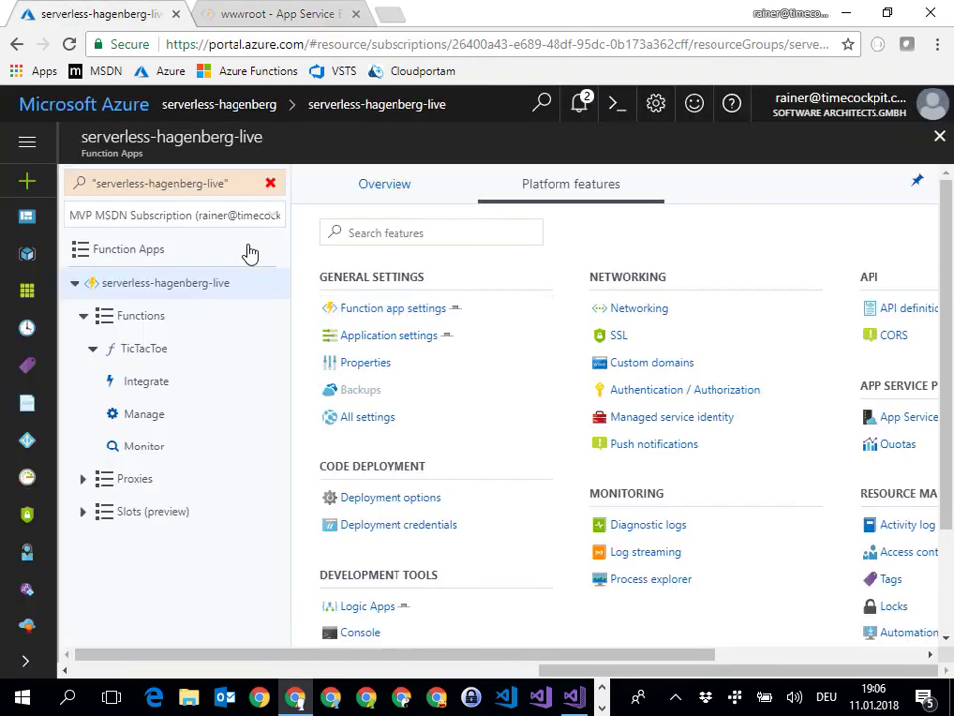
click(939, 136)
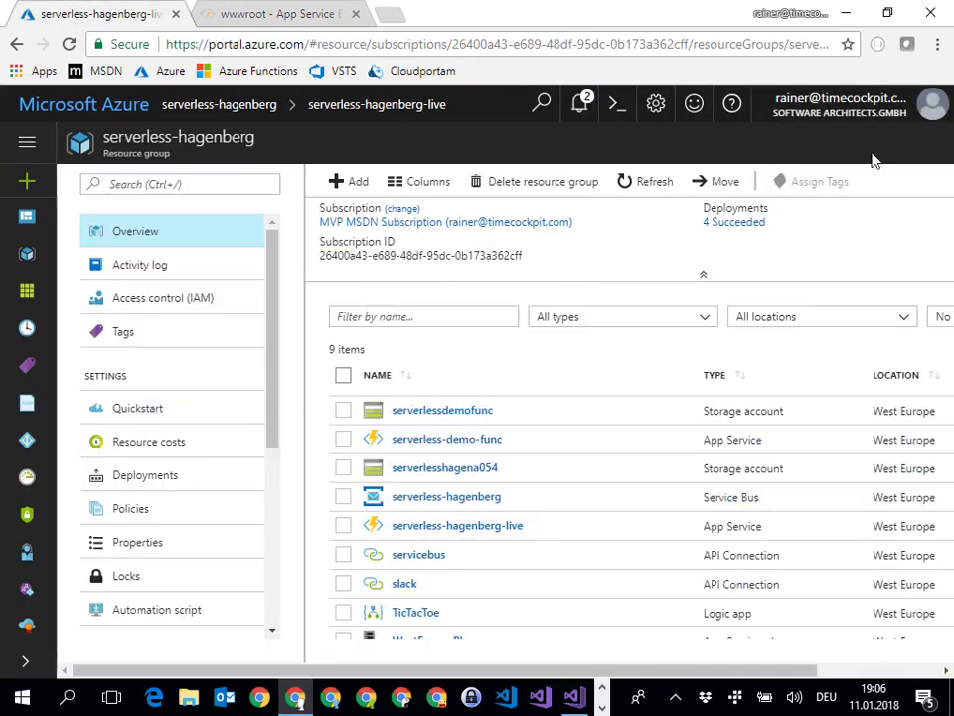
Open the TicTacToeNode function of the serverless-demo-func app, with the browser in full screen.
click(487, 439)
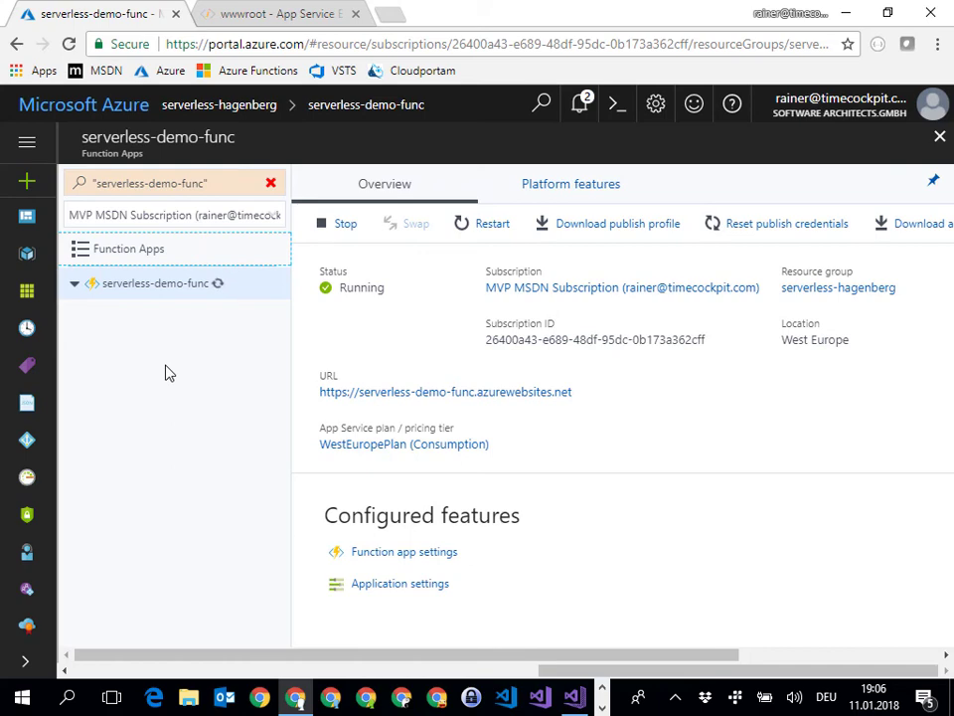
click(937, 44)
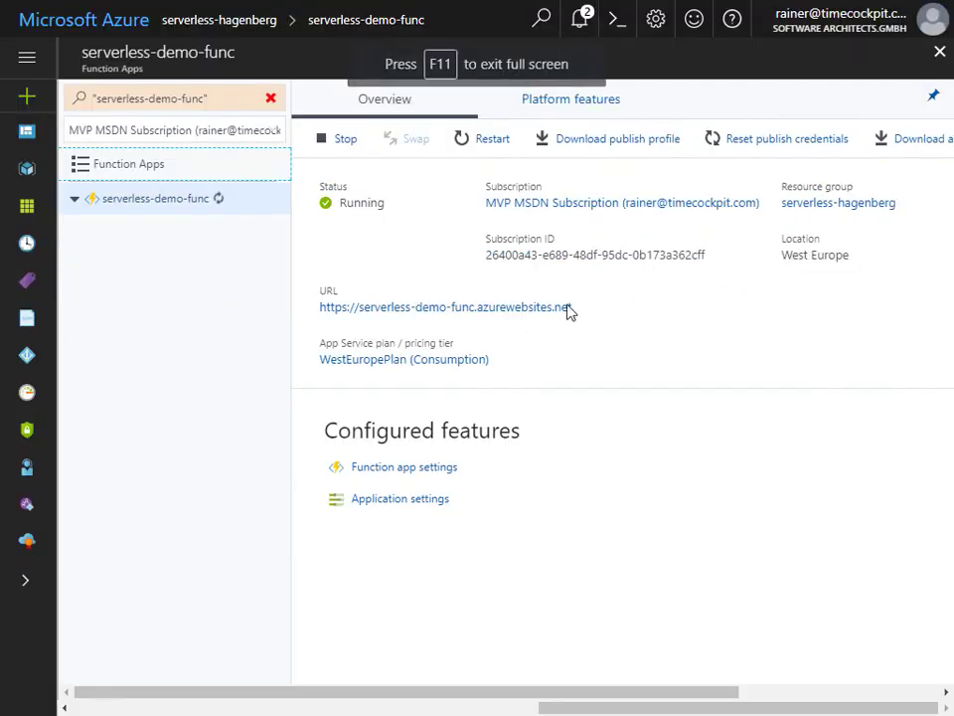
click(926, 164)
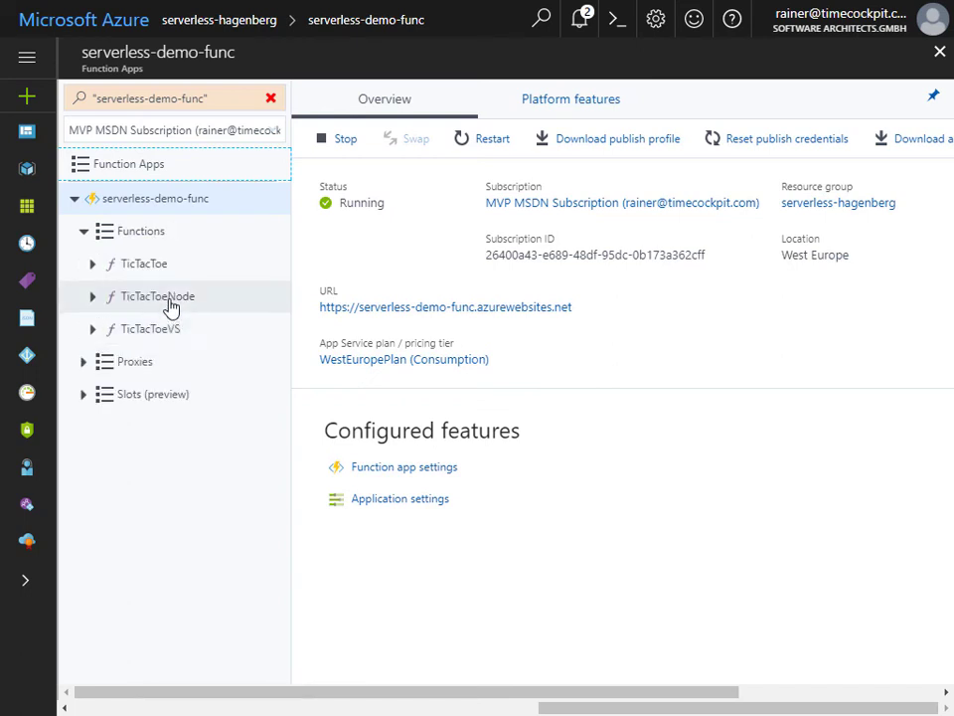
click(168, 307)
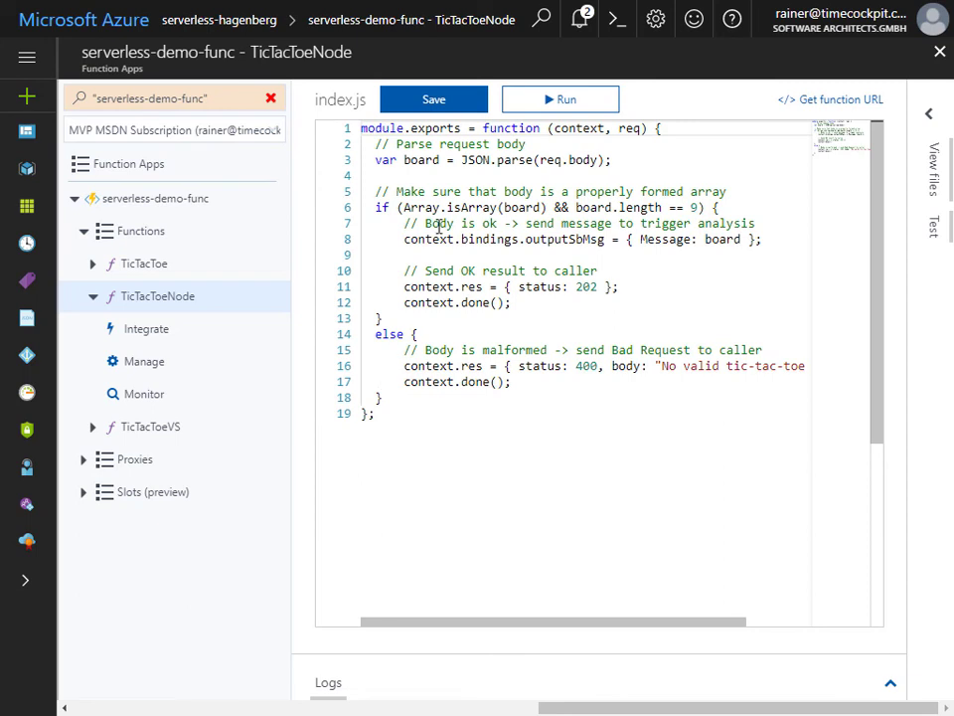
Examine TicTacToeNode's array check, its integration bindings, the 202 and 400 responses and the outputSbMsg assignment.
drag(408, 206, 699, 207)
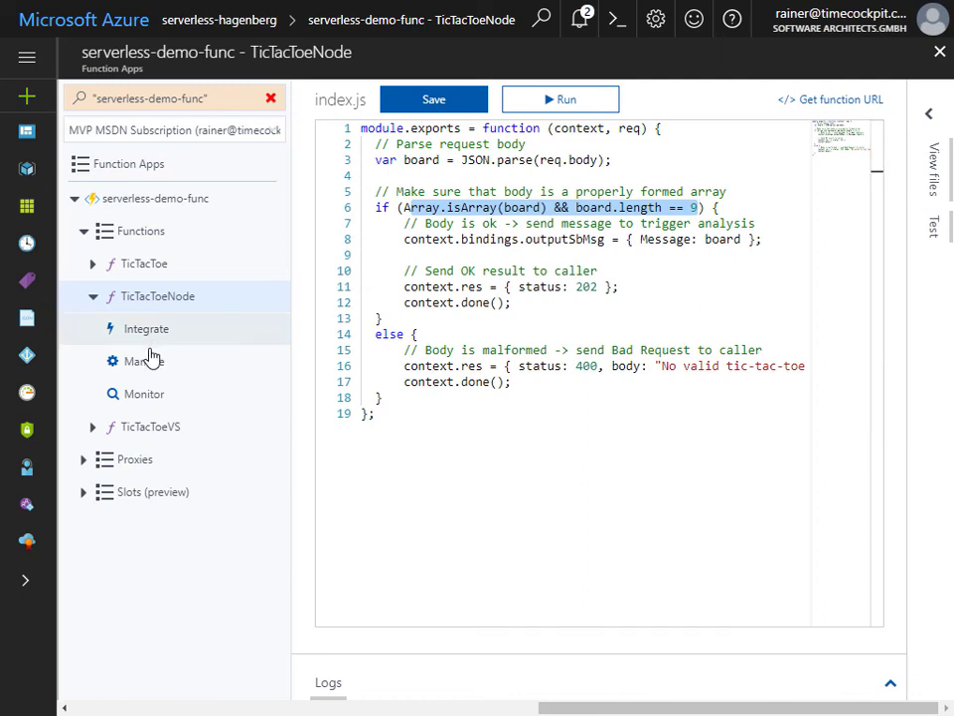
click(251, 342)
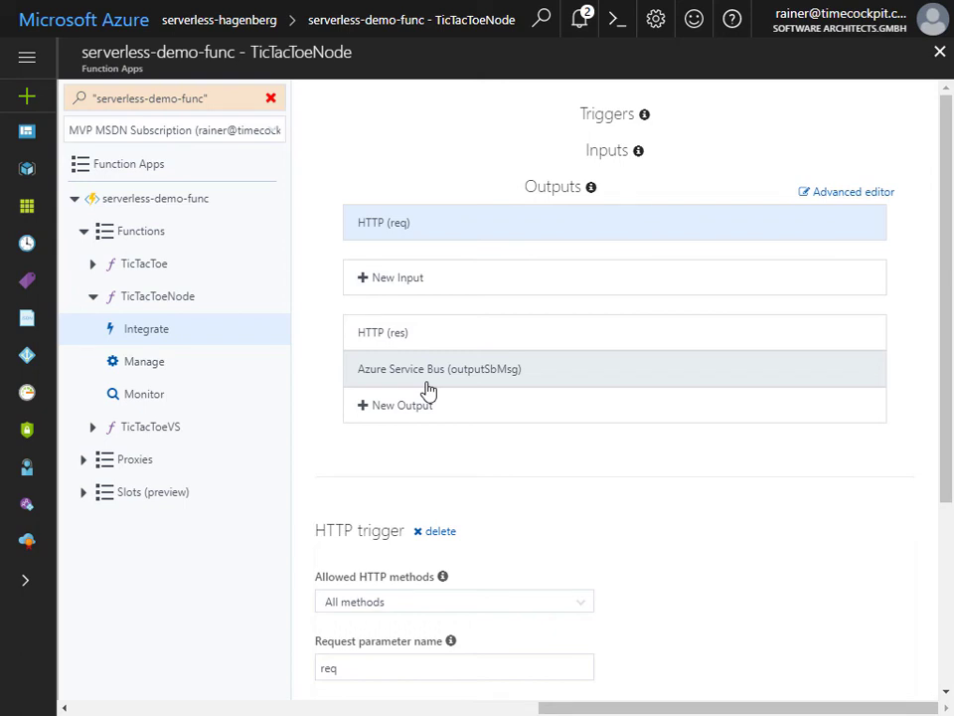
click(149, 302)
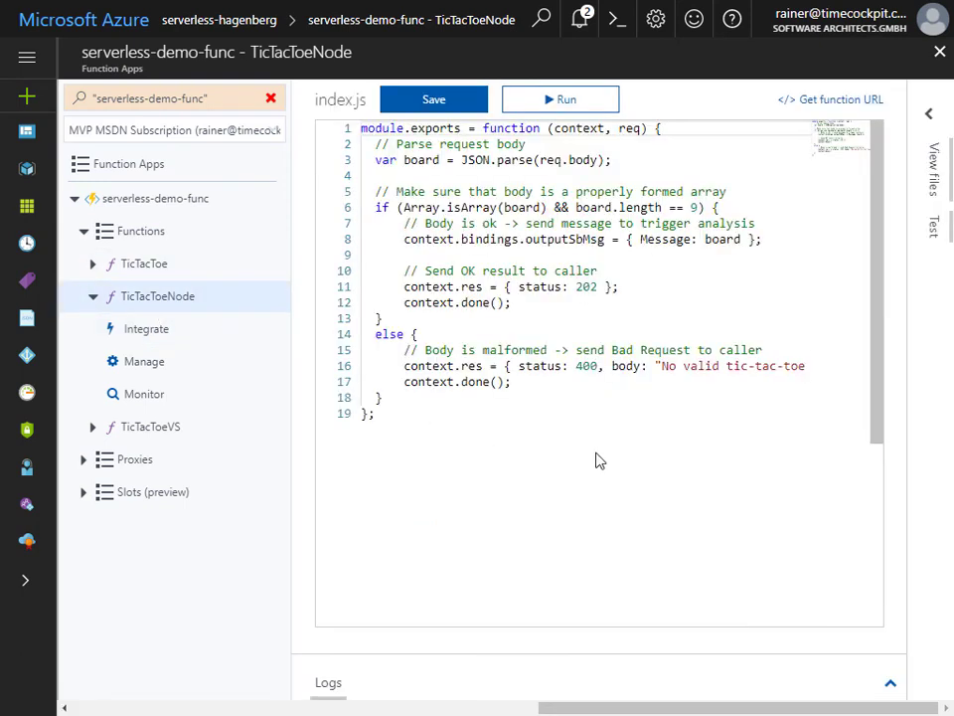
double_click(582, 287)
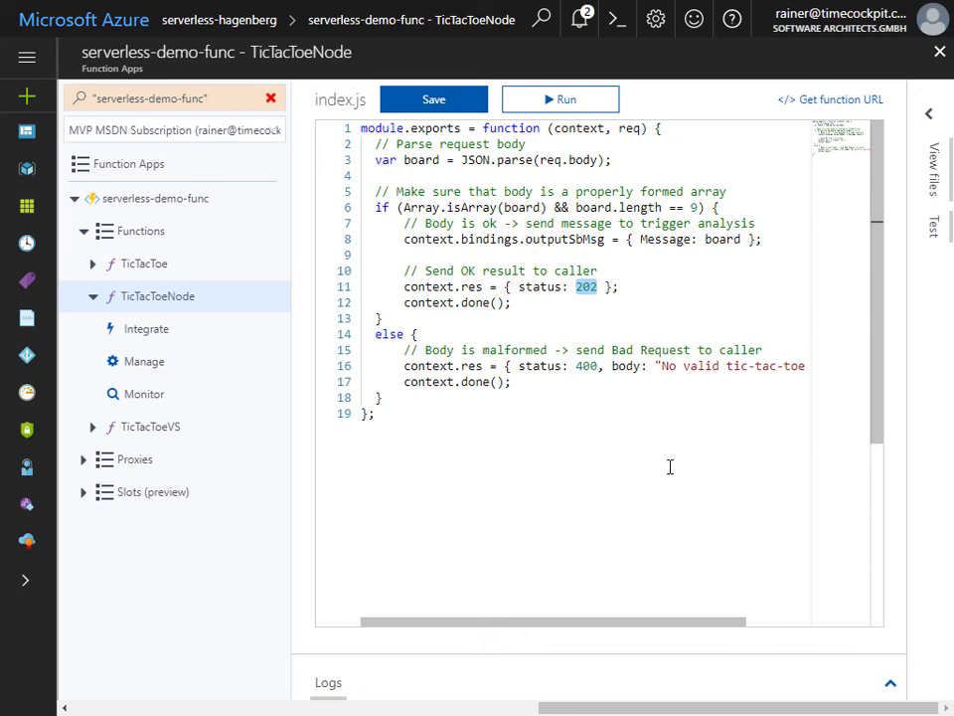
double_click(586, 366)
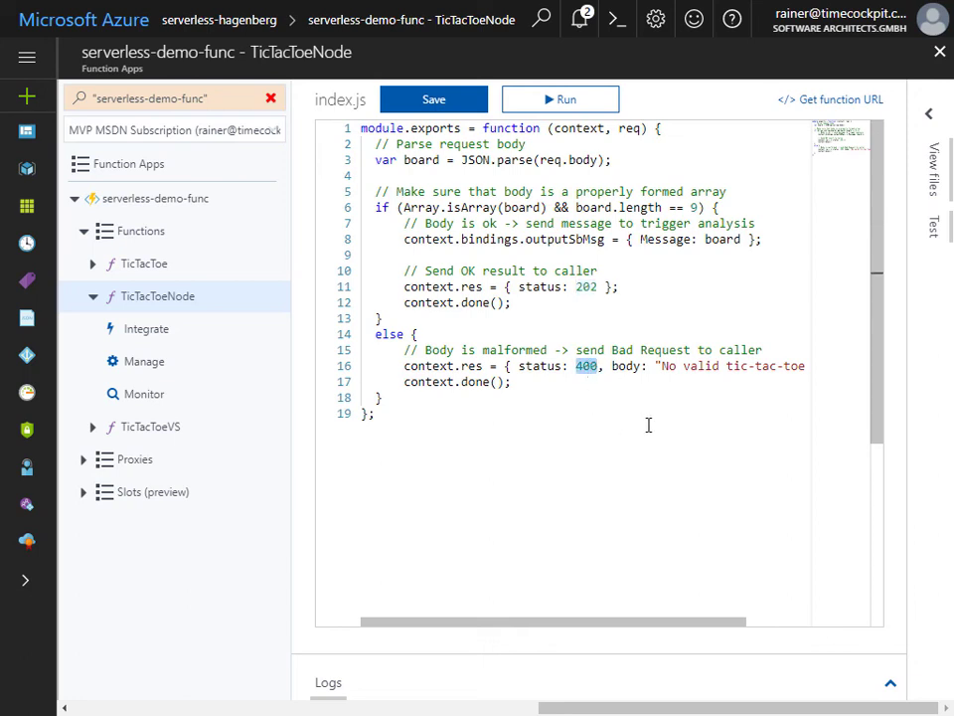
click(573, 287)
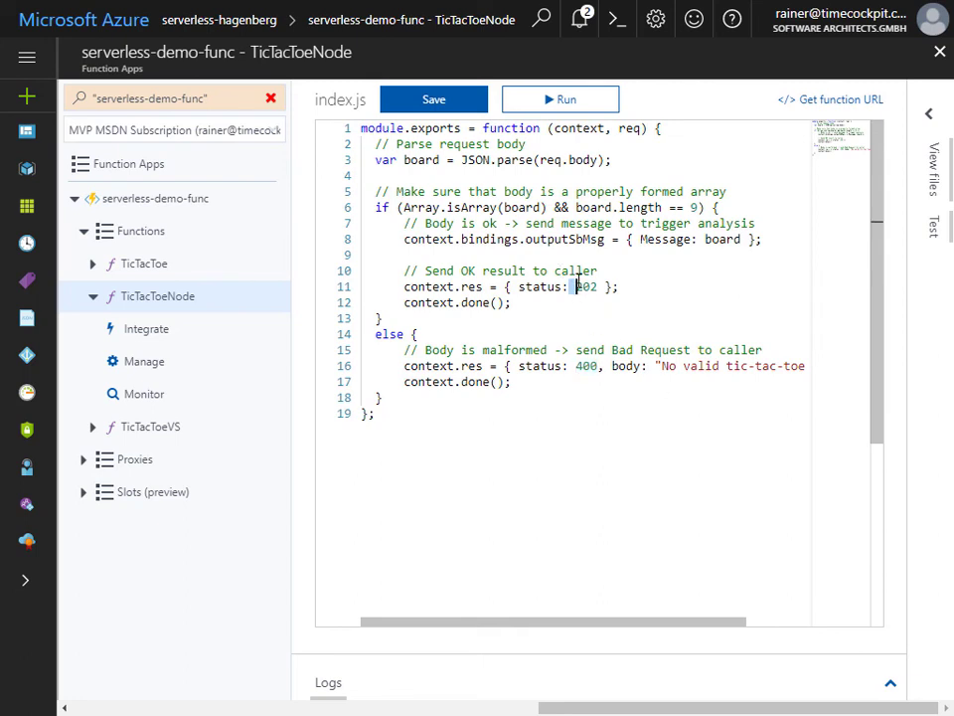
drag(430, 239, 486, 238)
drag(555, 237, 720, 239)
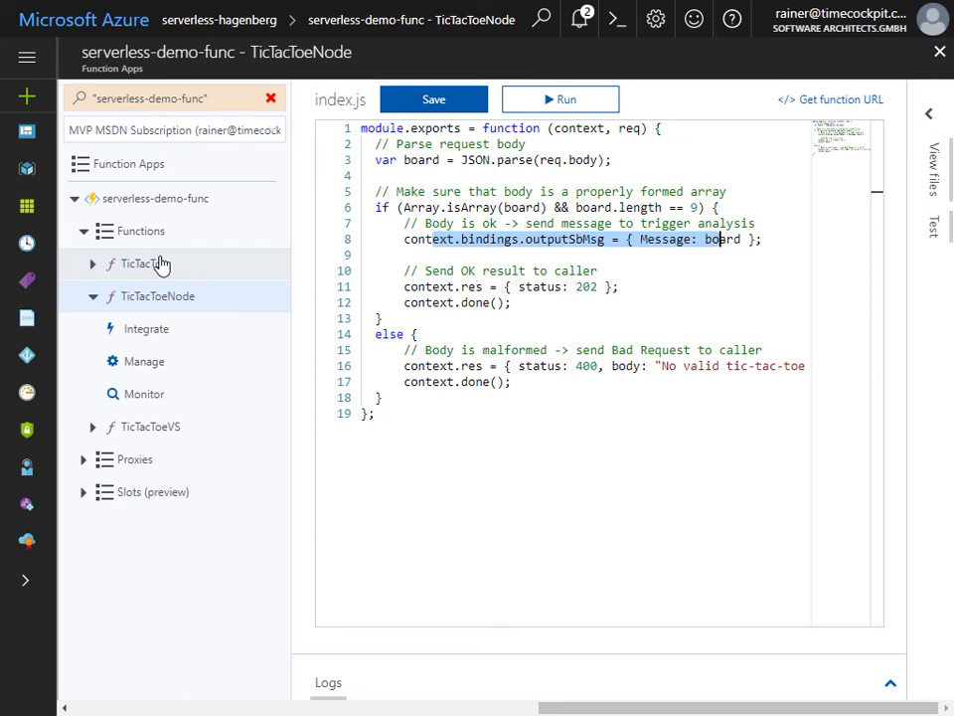
Close the function app and open the TicTacToe logic app's workflow from the serverless-hagenberg resource group.
click(939, 52)
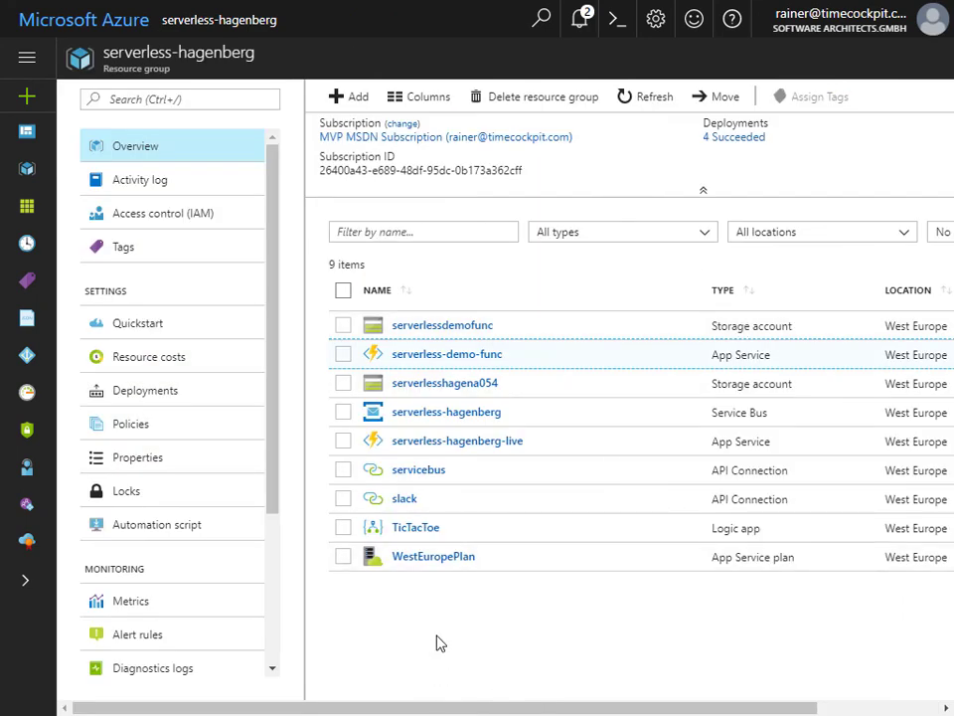
click(416, 527)
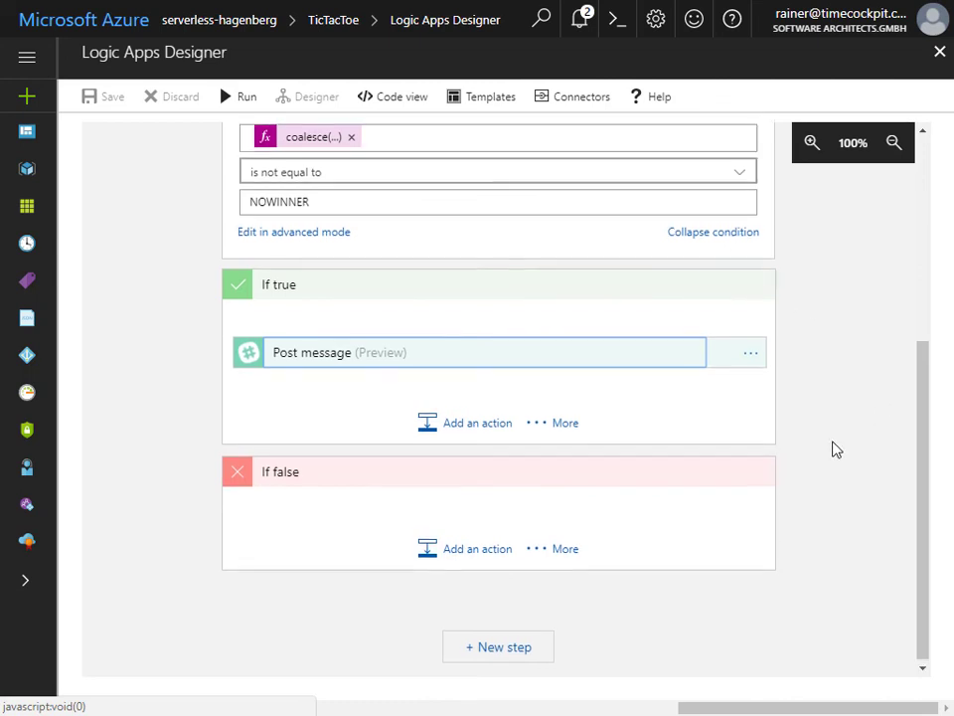
scroll(833, 448, up, 4)
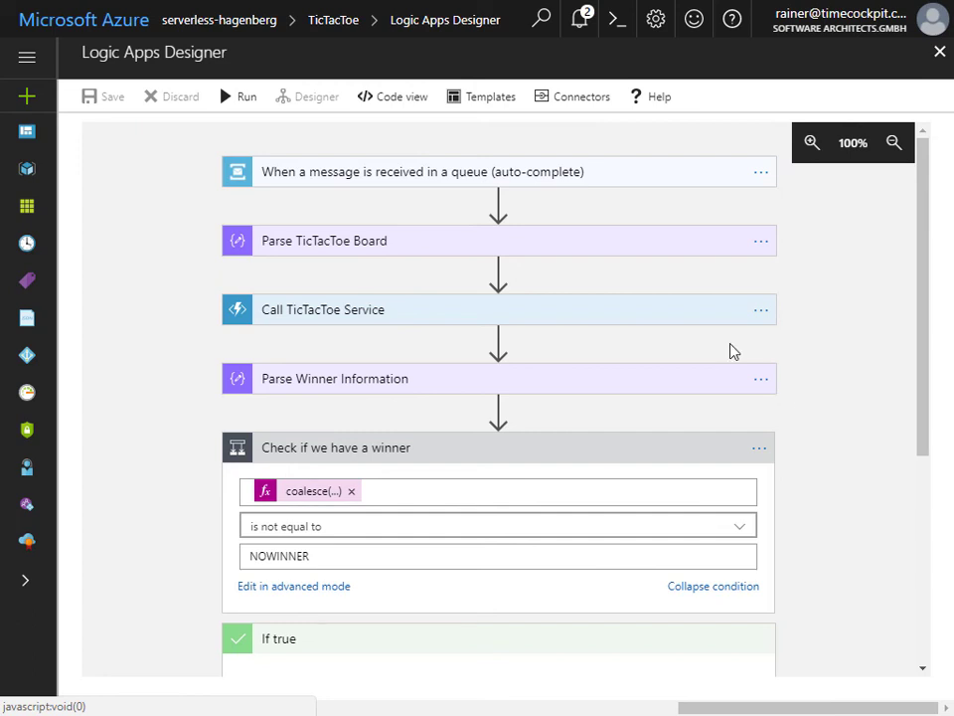
Examine the settings of the queue trigger, the Parse TicTacToe Board action and the Call TicTacToe Service action.
click(370, 171)
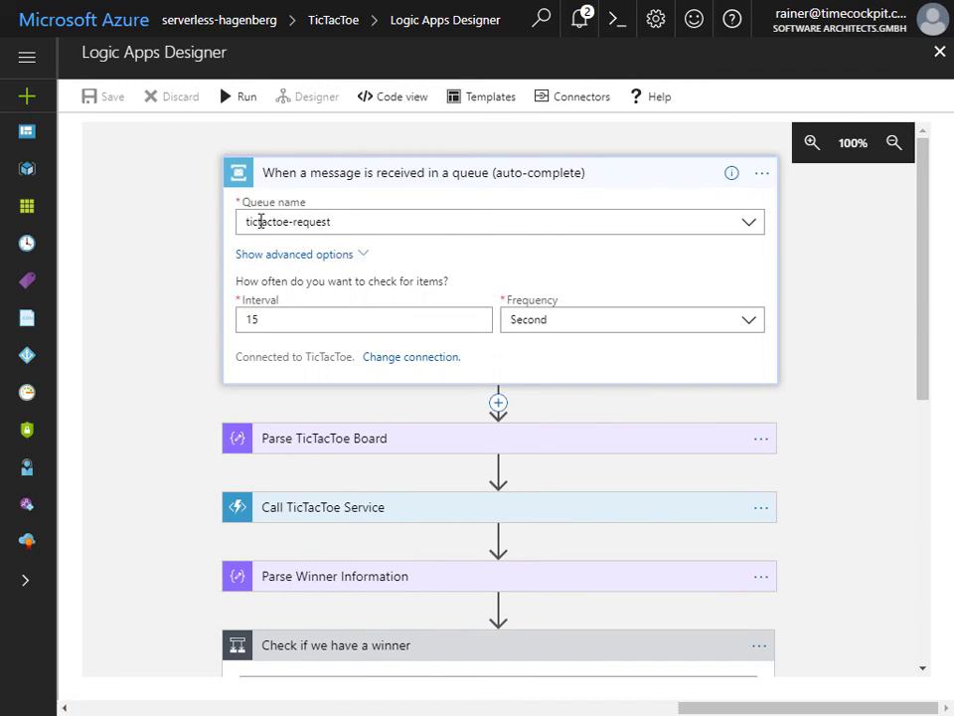
click(302, 177)
click(345, 248)
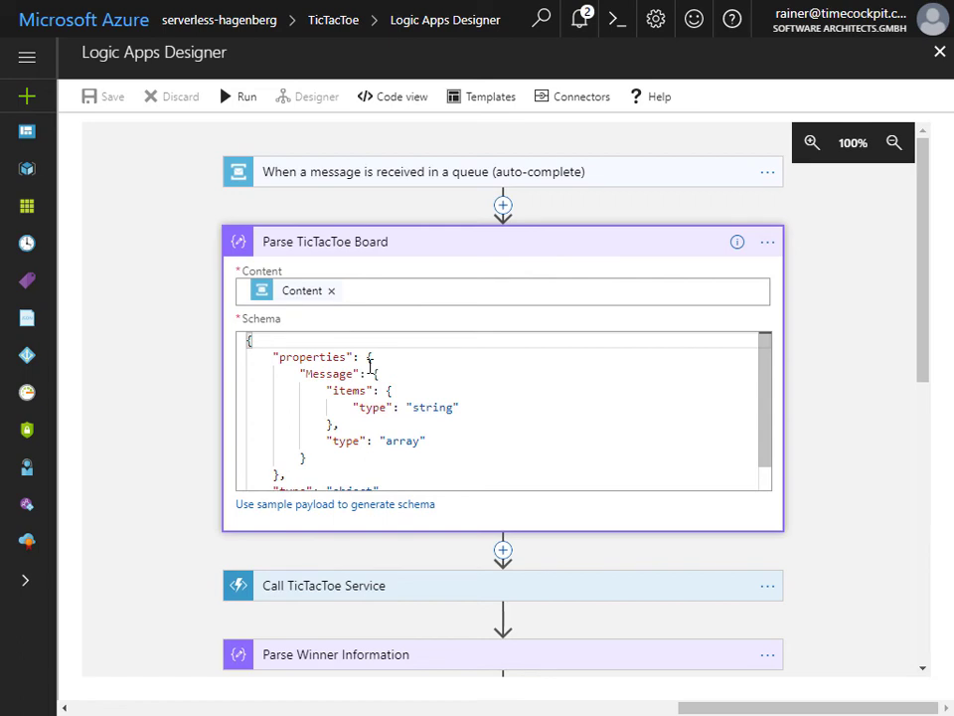
click(411, 241)
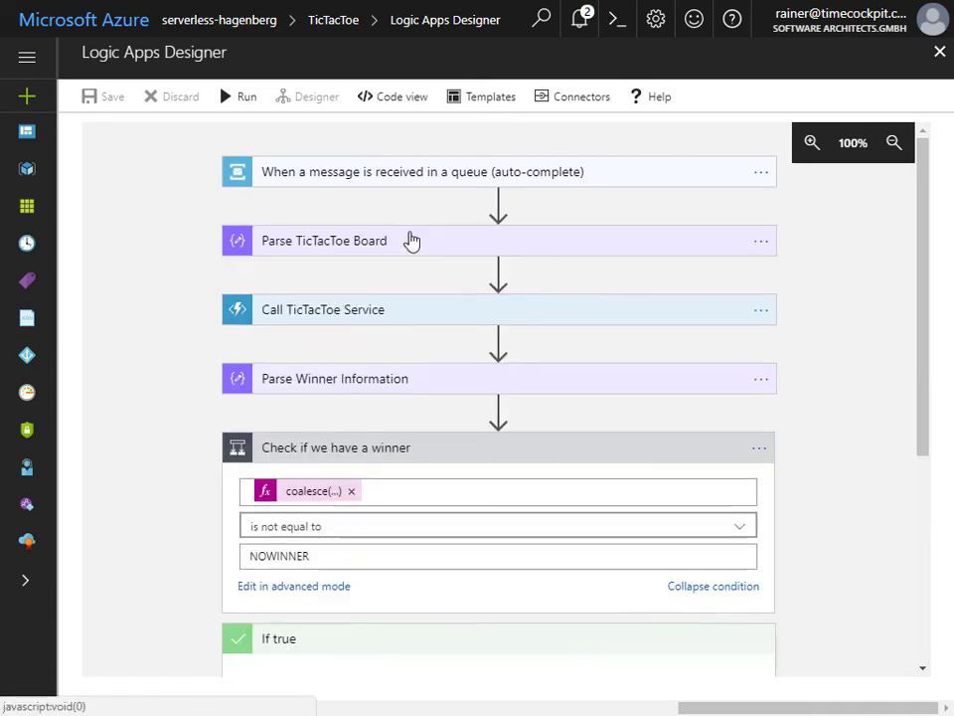
click(396, 323)
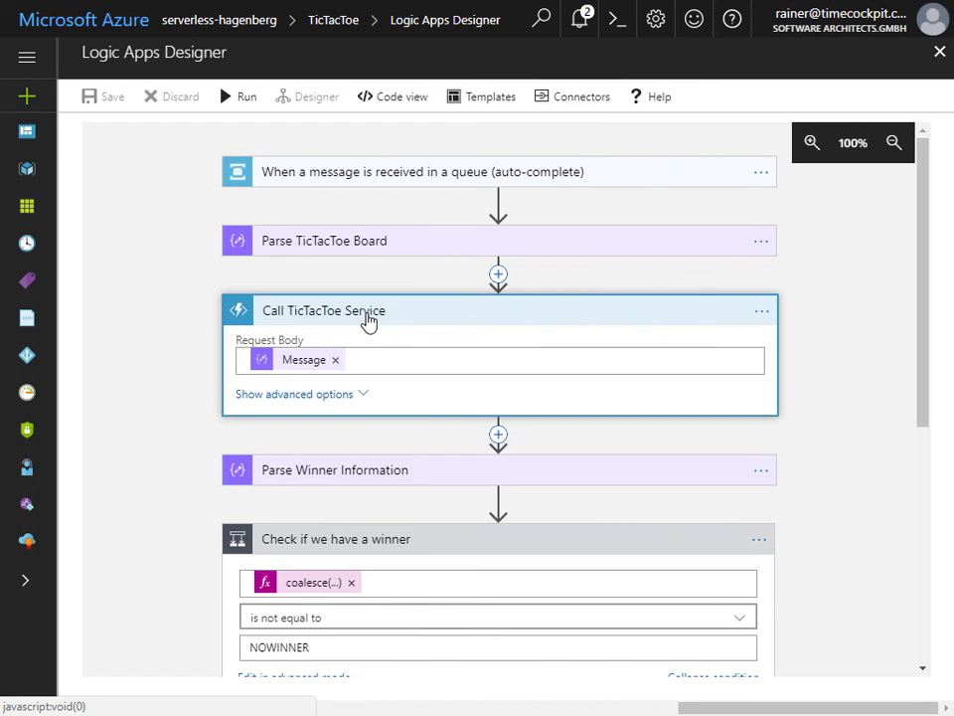
click(368, 320)
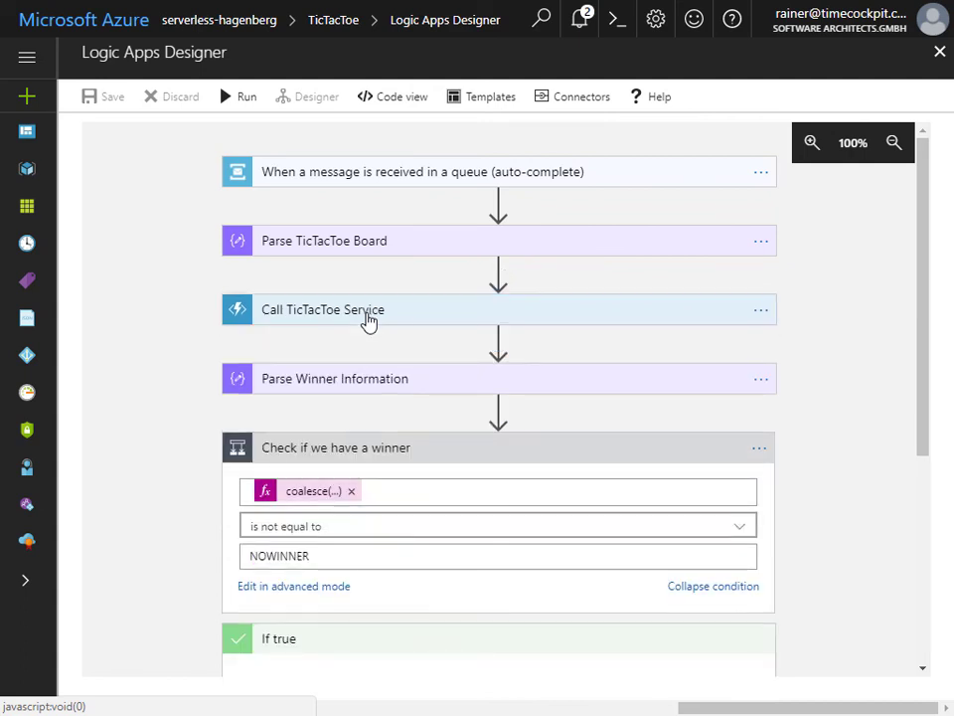
Insert a new action placeholder after Call TicTacToe Service and browse the list of available actions.
click(498, 343)
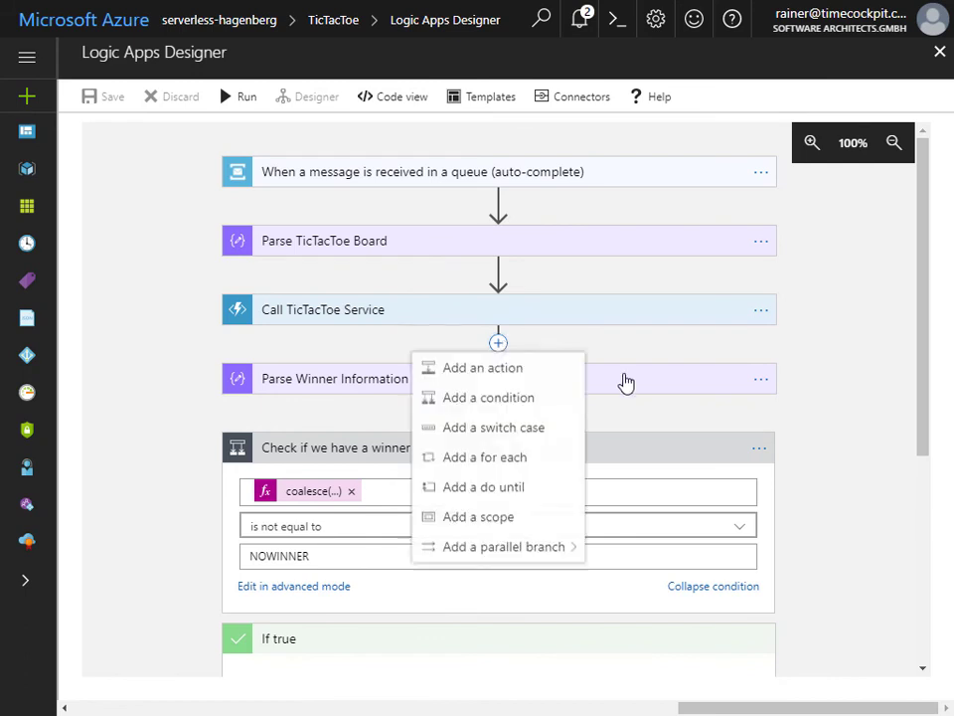
click(511, 377)
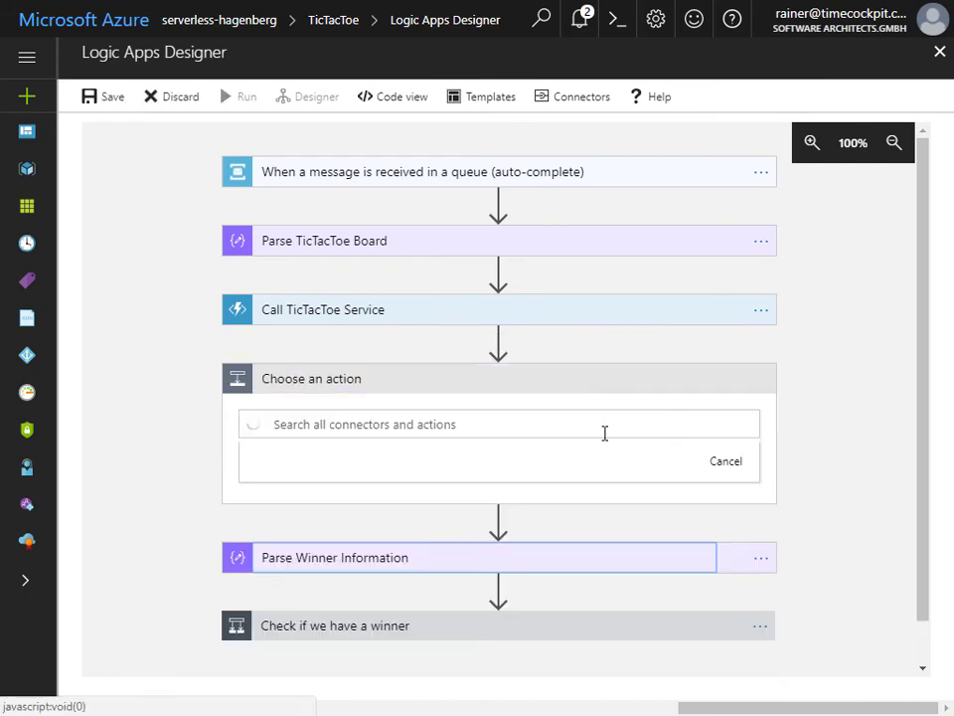
scroll(840, 442, down, 4)
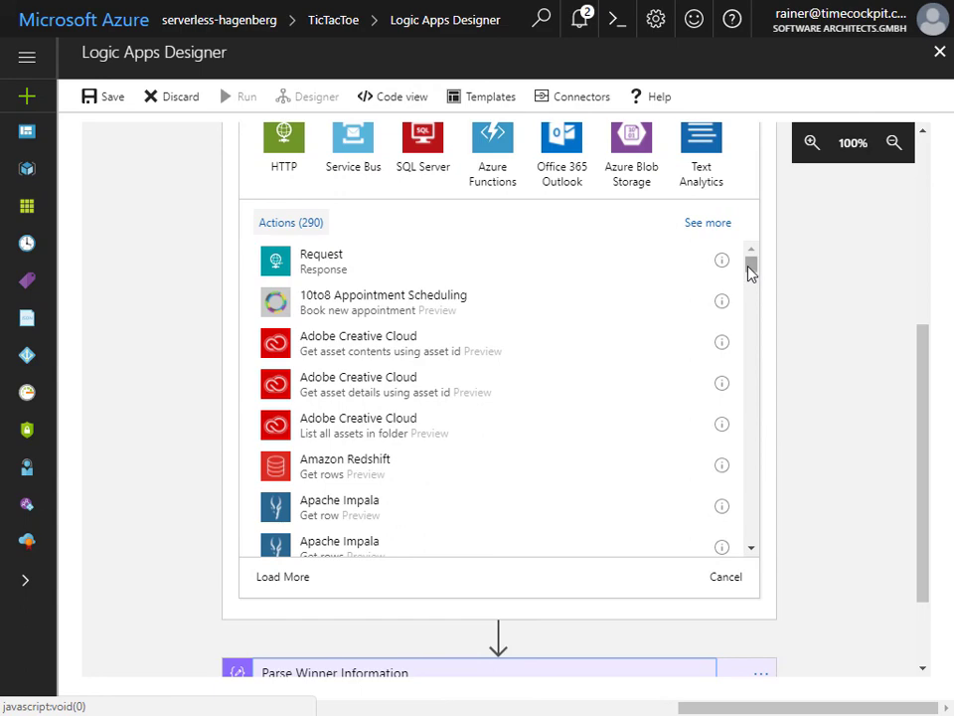
drag(750, 274, 750, 283)
drag(750, 282, 752, 308)
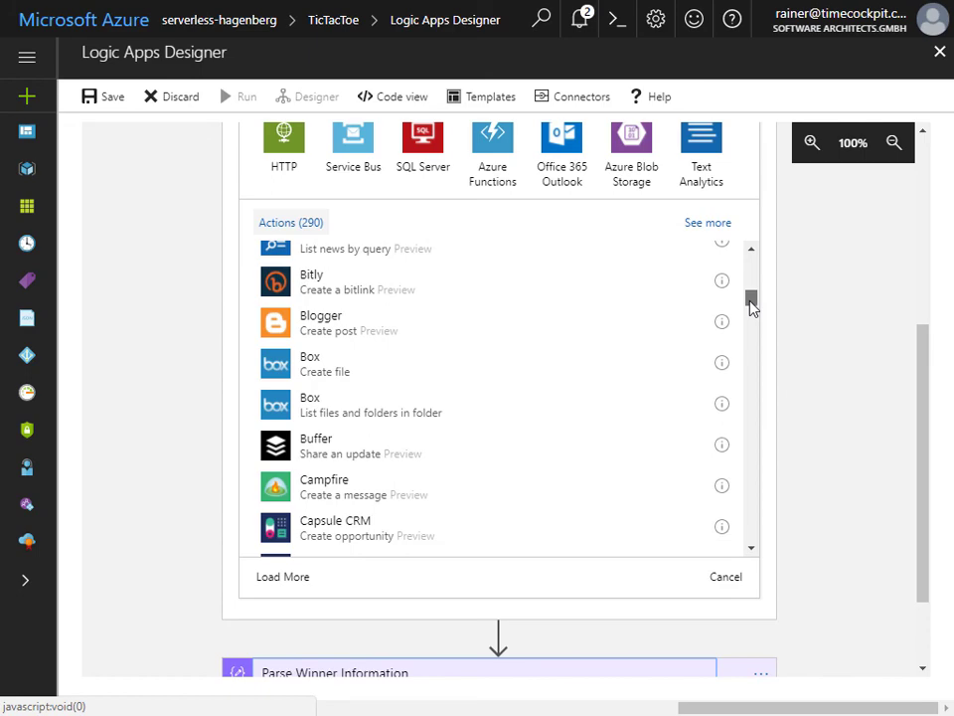
drag(753, 308, 761, 334)
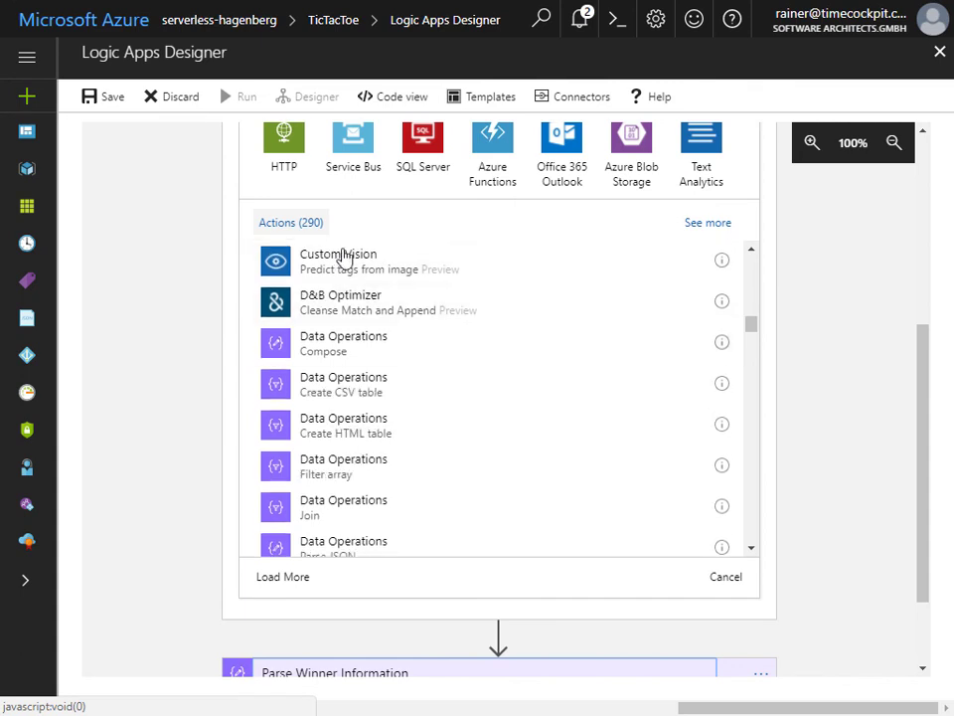
Search the connectors and actions for mandrill, mailchimp and dynamics, and cancel adding the new action.
scroll(299, 243, up, 3)
scroll(316, 152, up, 2)
click(319, 282)
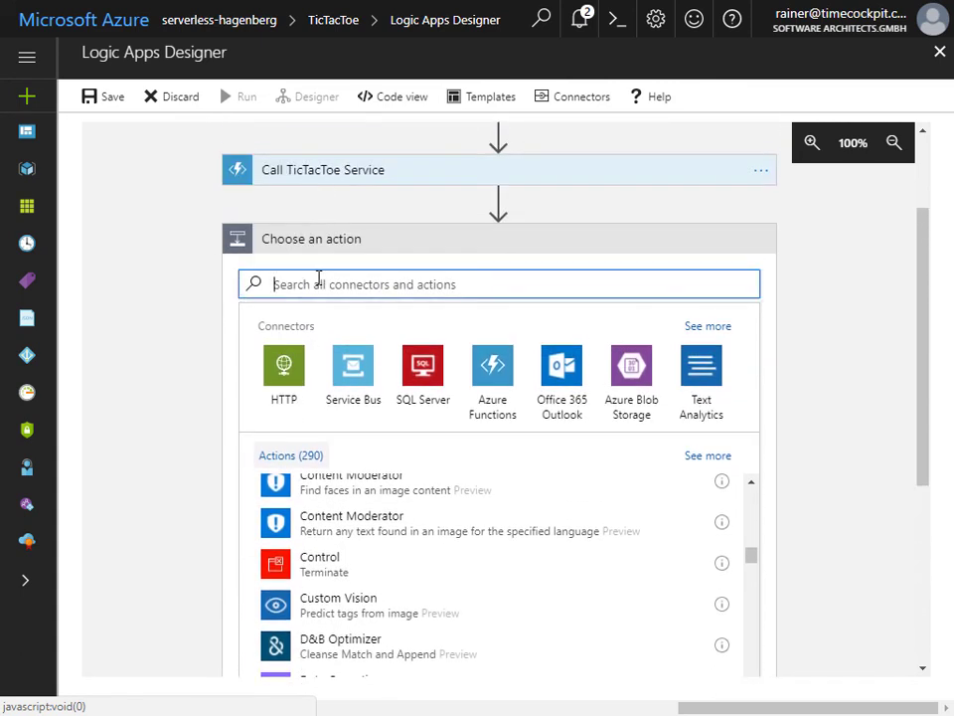
text(mandrill)
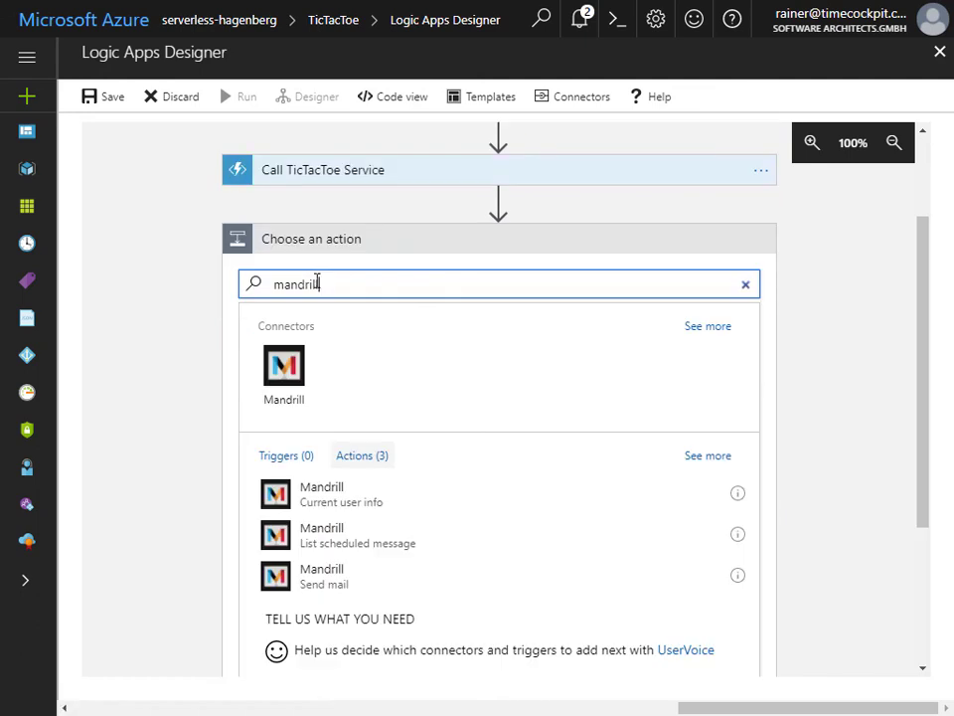
drag(319, 283, 274, 285)
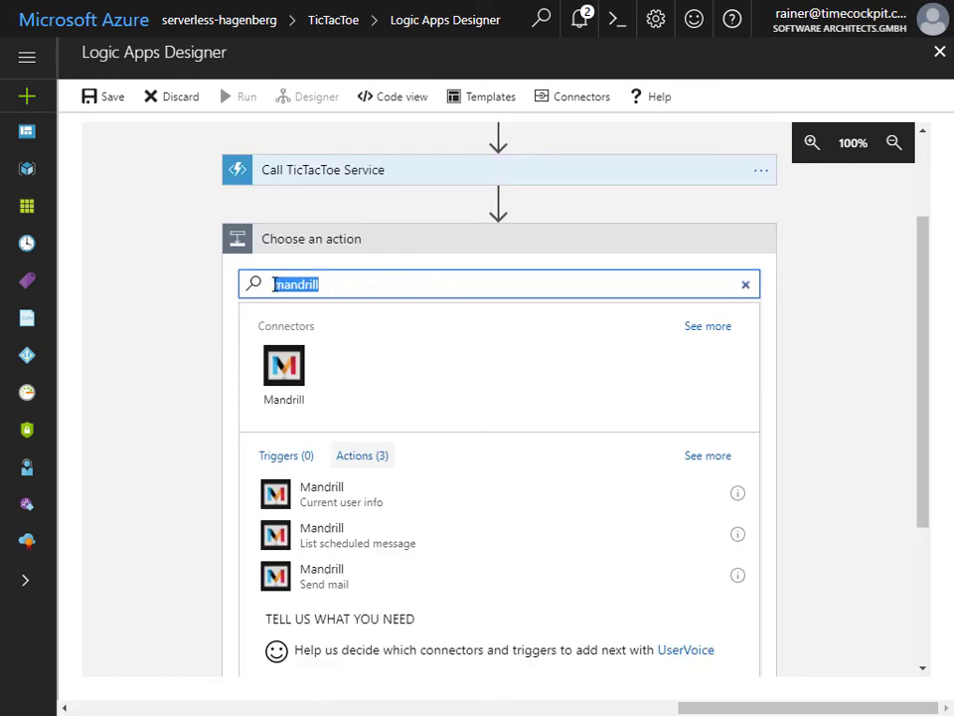
text(mailchimp)
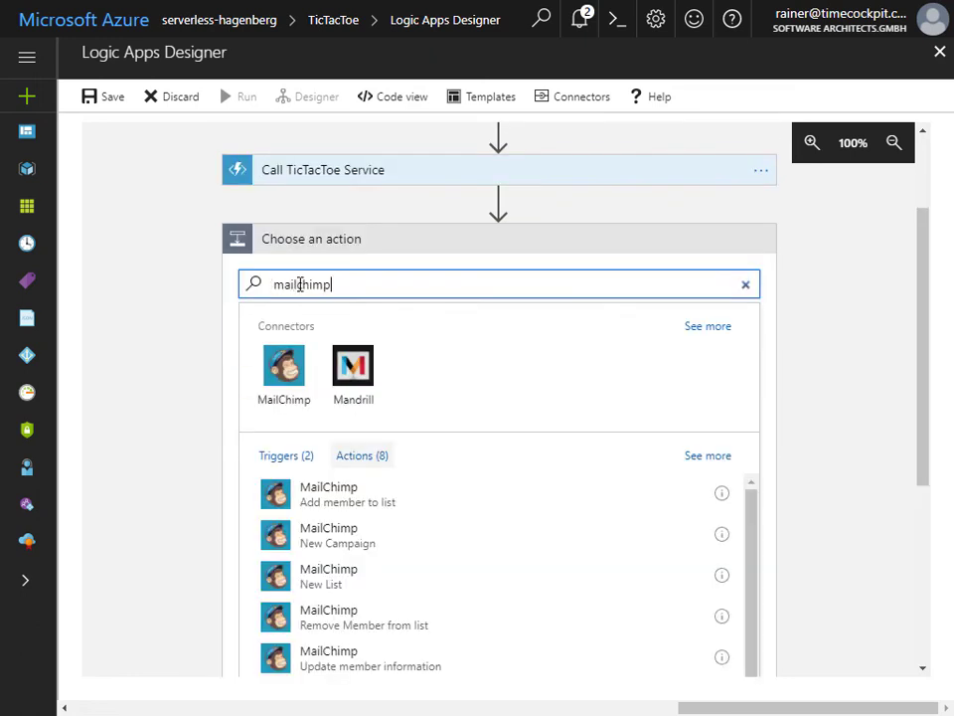
double_click(302, 284)
text(dynamics)
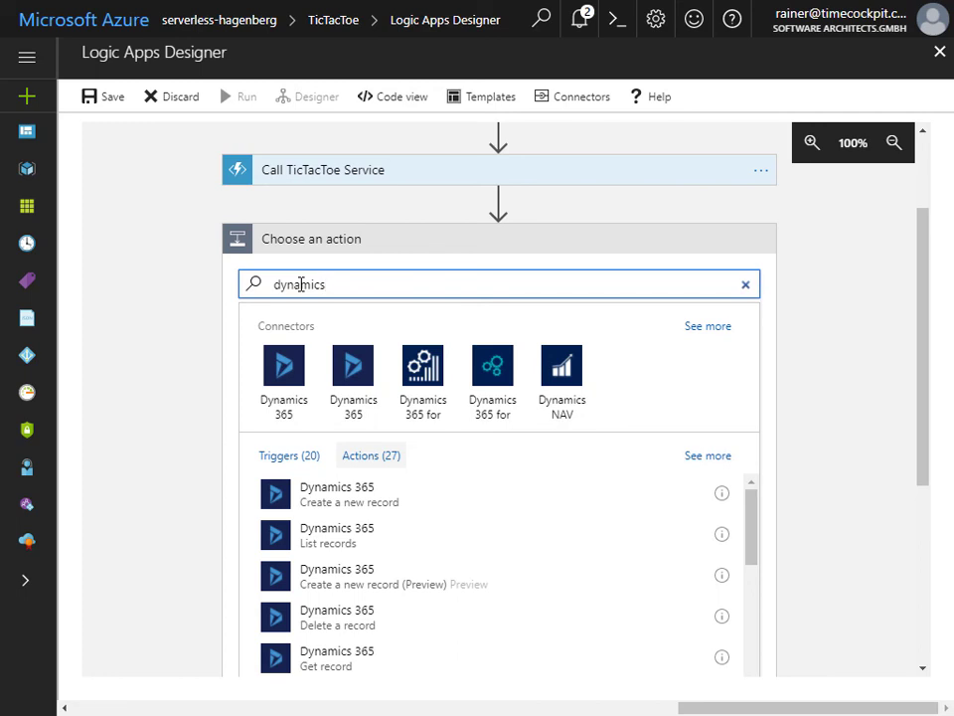
key(ctrl+a)
key(BackSpace)
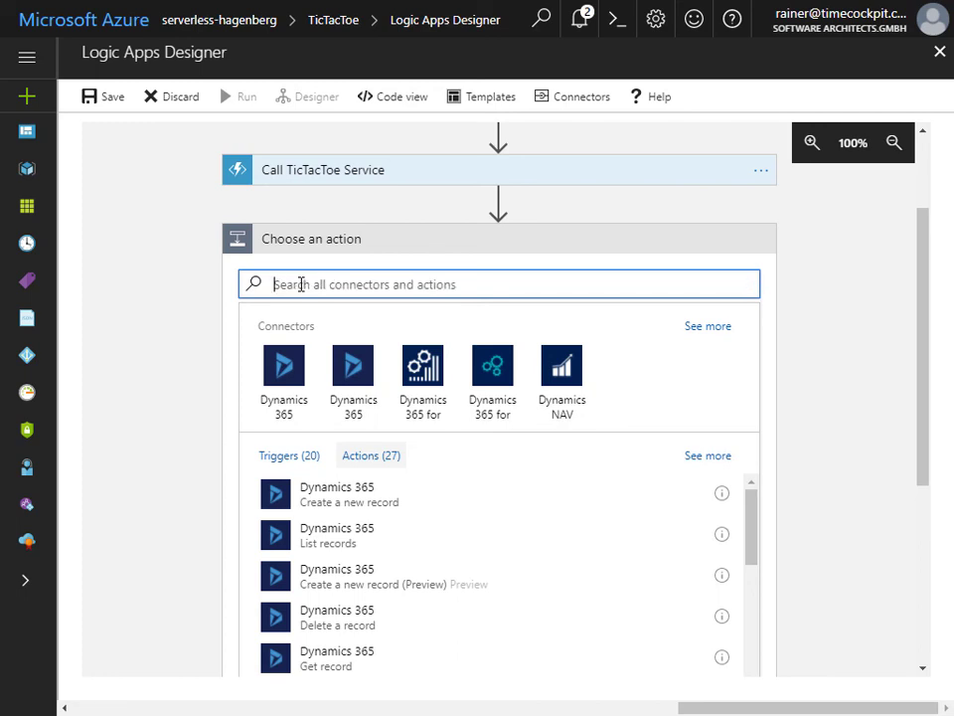
scroll(661, 590, down, 2)
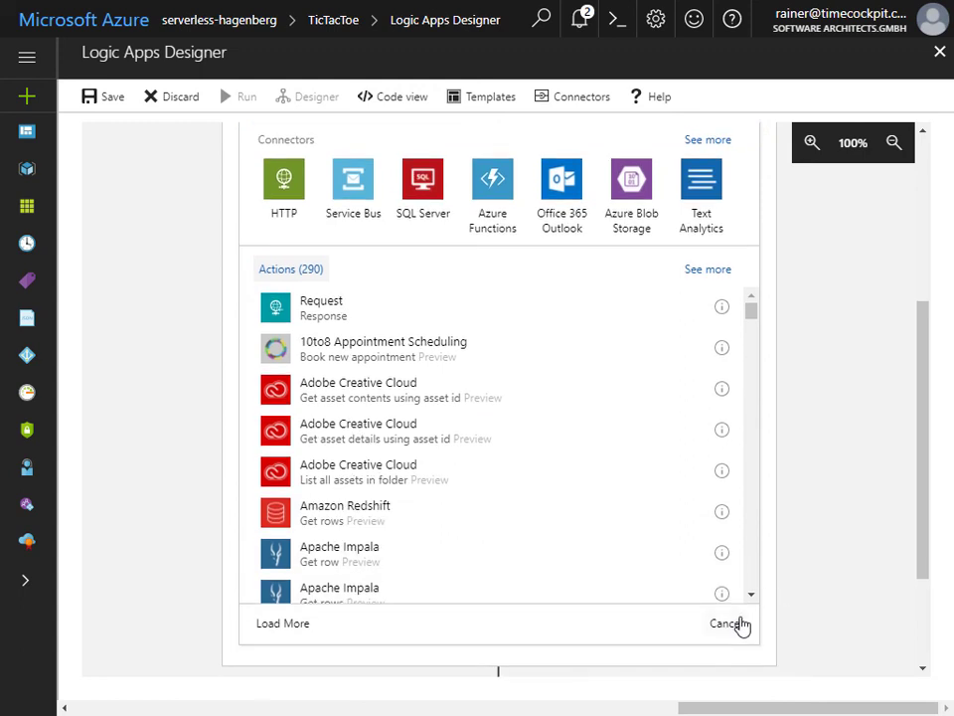
click(735, 628)
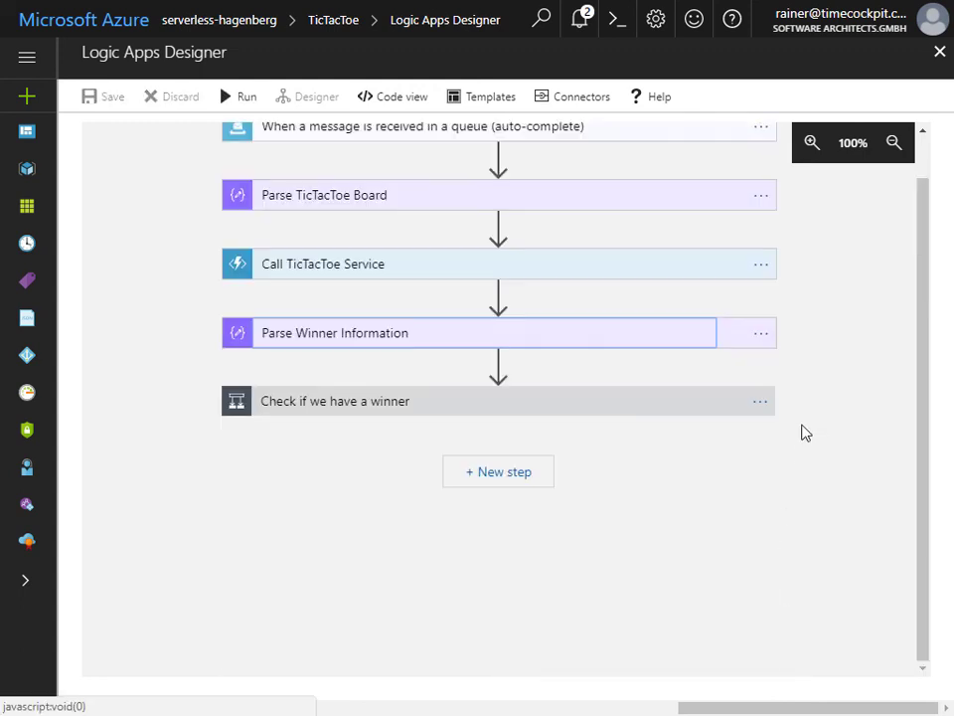
Examine the Check if we have a winner condition and its Post message action, and close the workflow designer.
scroll(805, 432, up, 1)
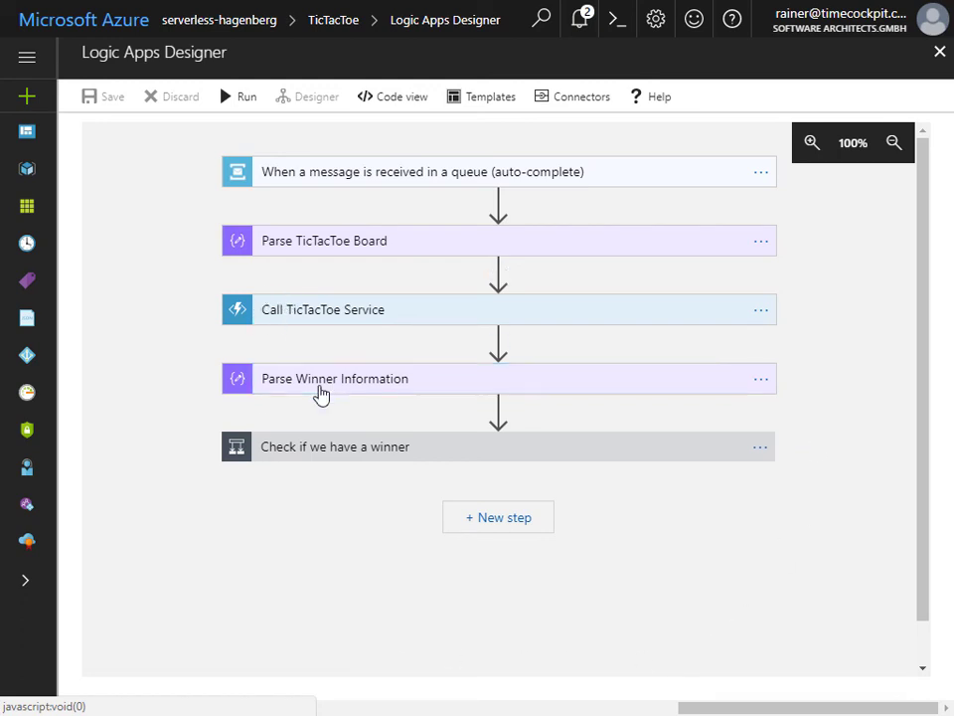
click(330, 448)
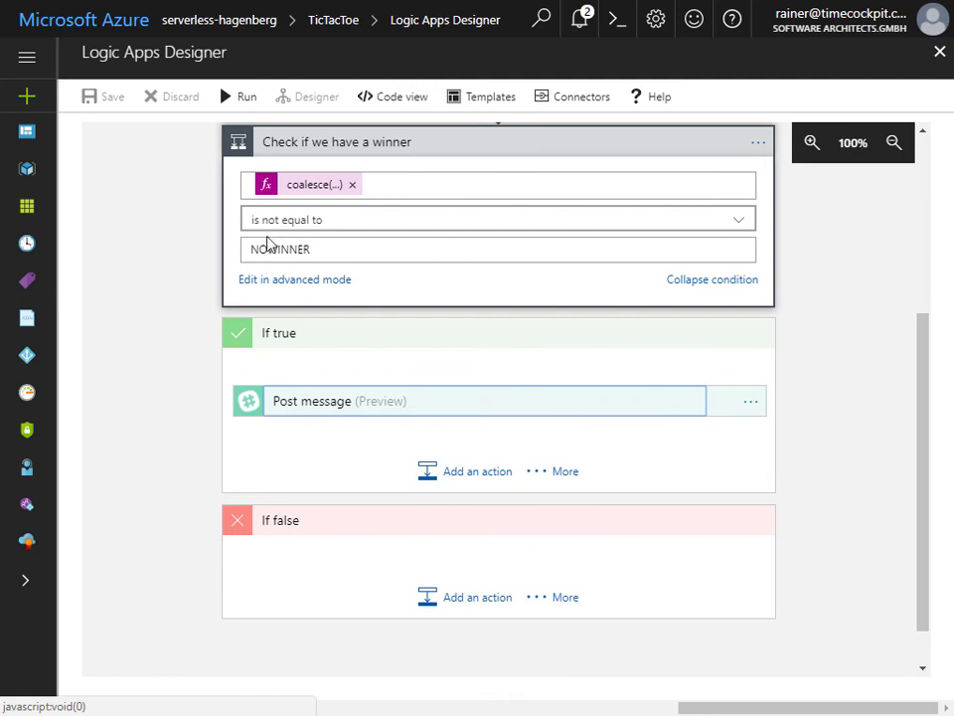
click(350, 400)
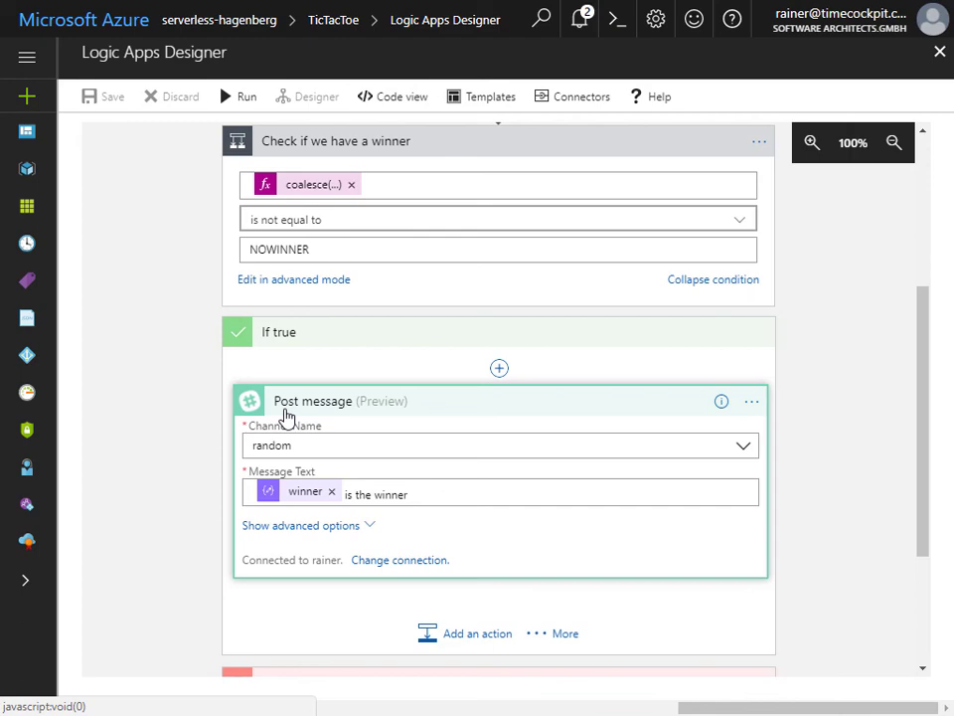
click(939, 51)
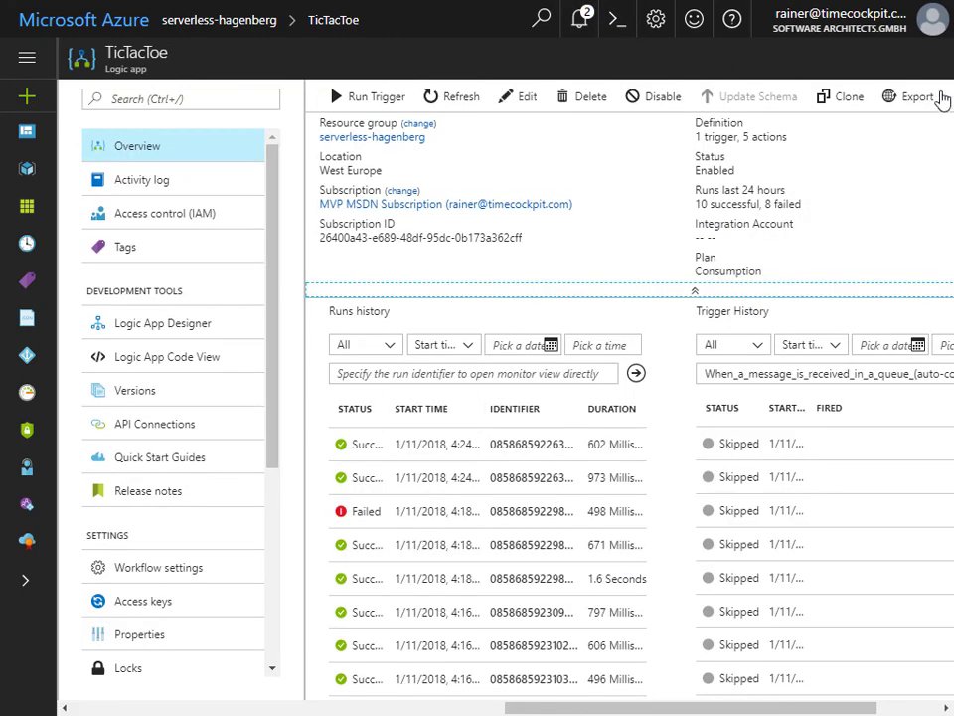
Switch to Insomnia and send the Valid TicTacToe (Node.js) request to the TicTacToeNode endpoint.
key(alt+Tab)
key(alt+Tab)
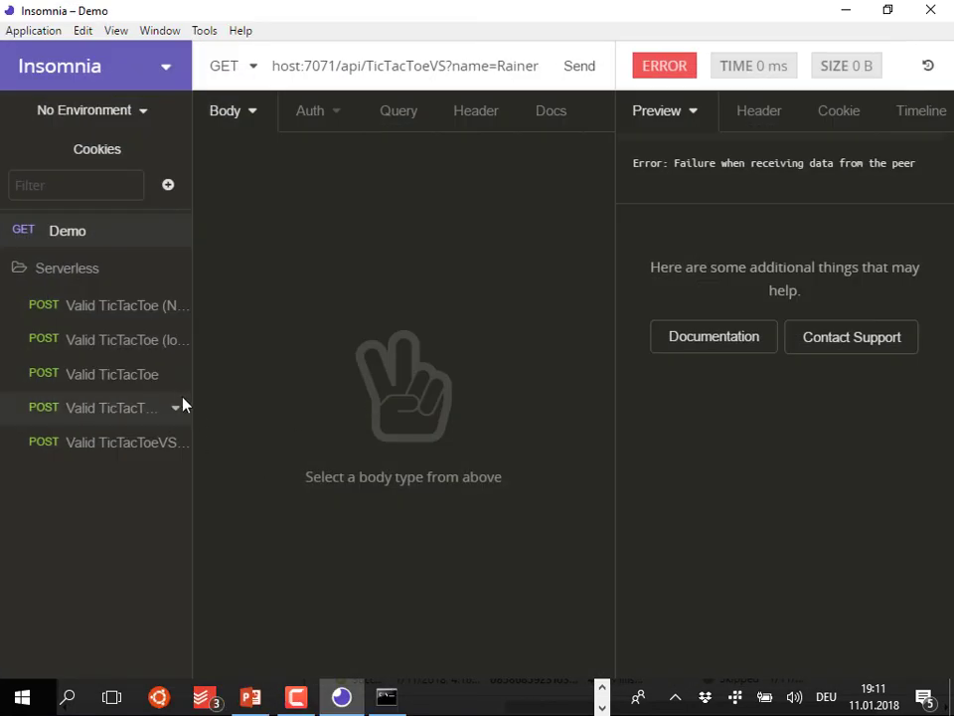
drag(206, 387, 373, 394)
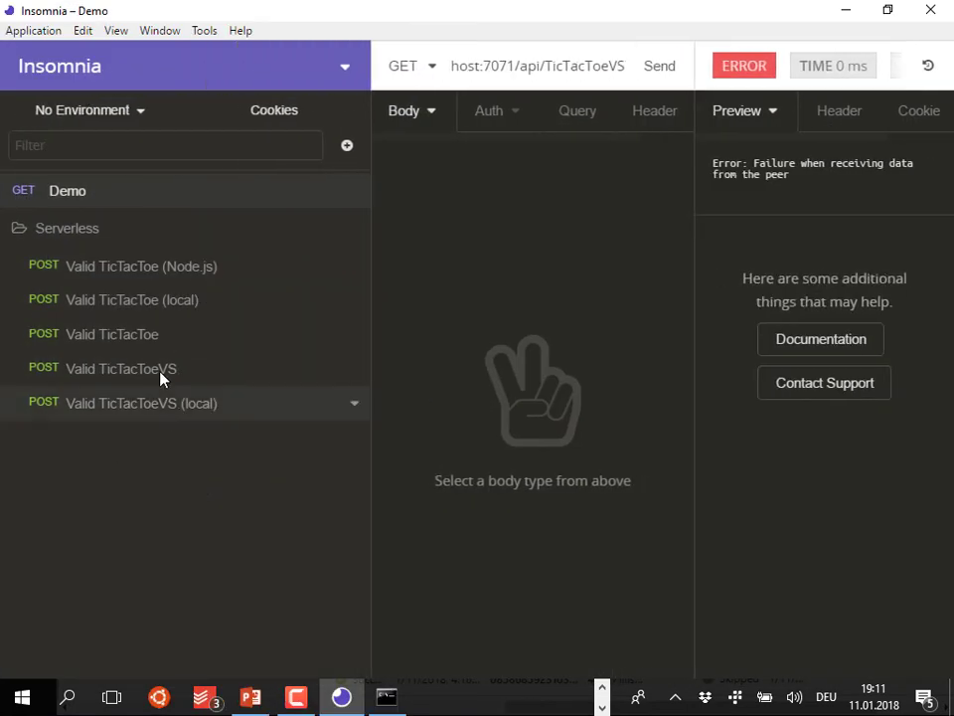
click(179, 268)
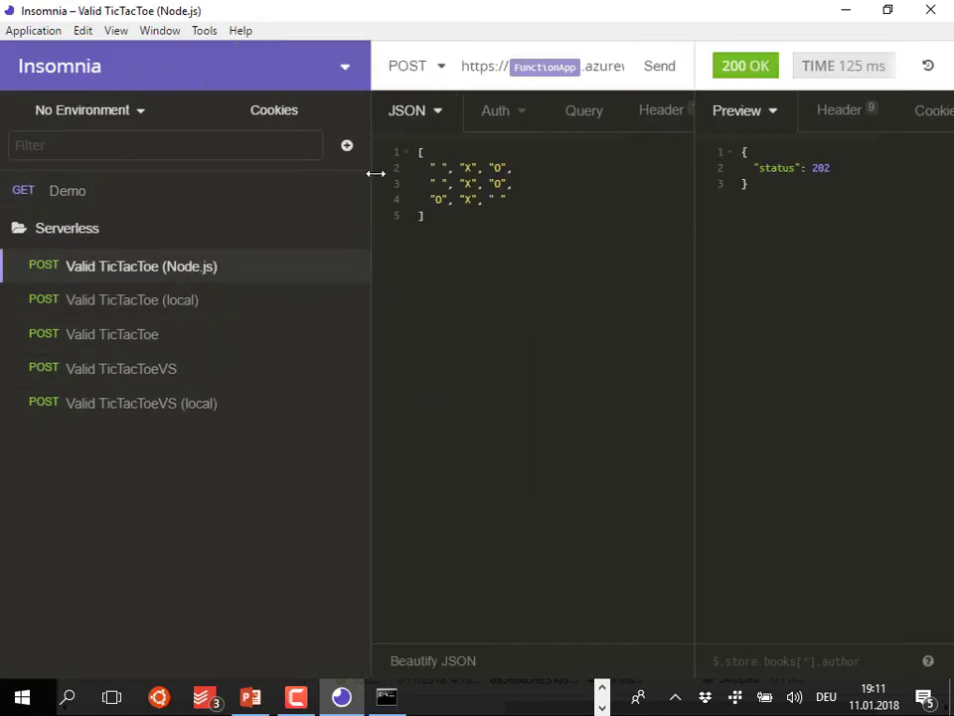
drag(373, 173, 165, 205)
click(526, 65)
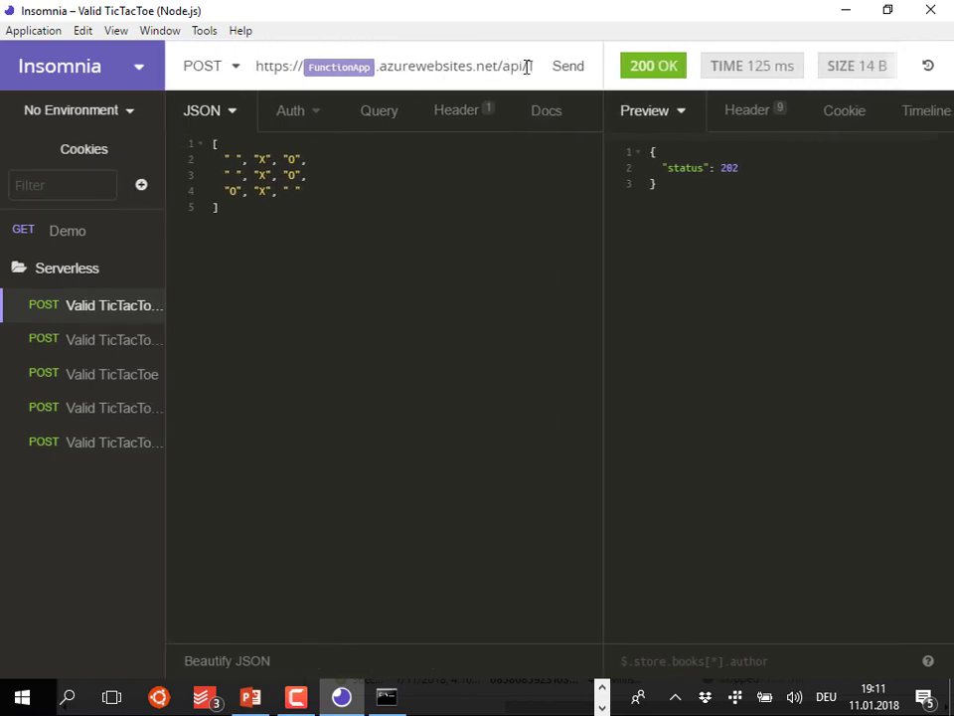
text(TicTacToeNode)
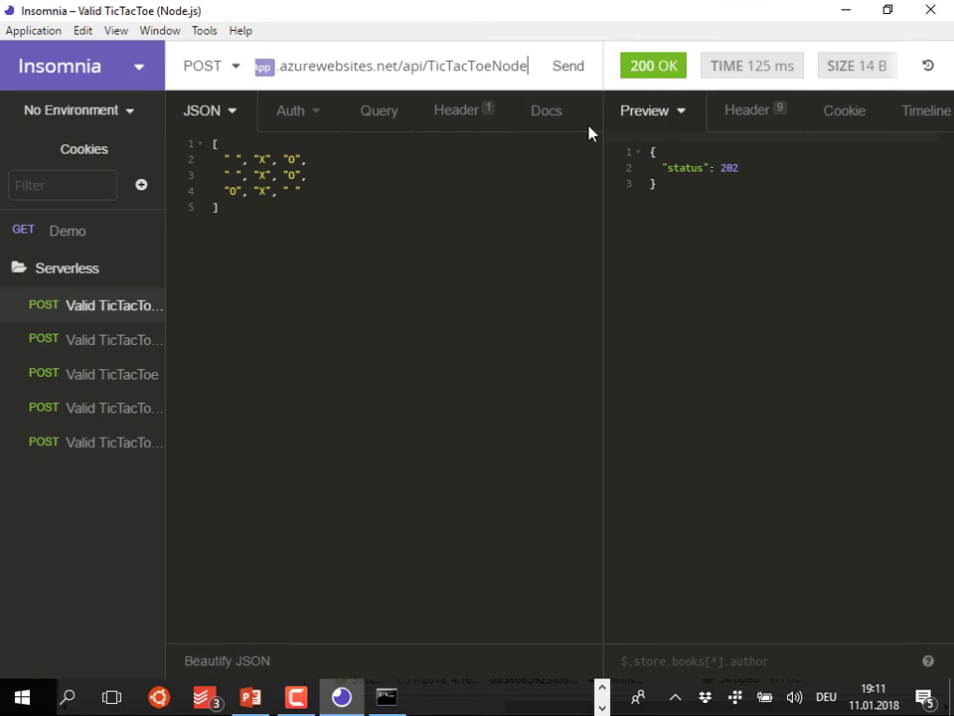
click(583, 76)
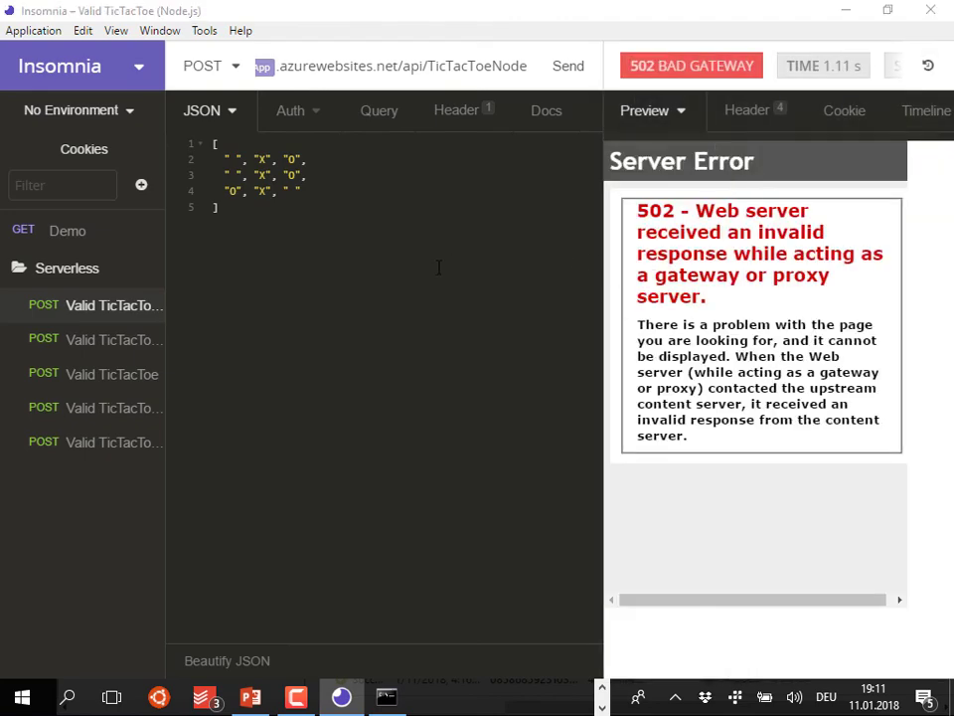
Take the browser out of full screen and resend the TicTacToeNode request in Insomnia.
key(alt+Tab)
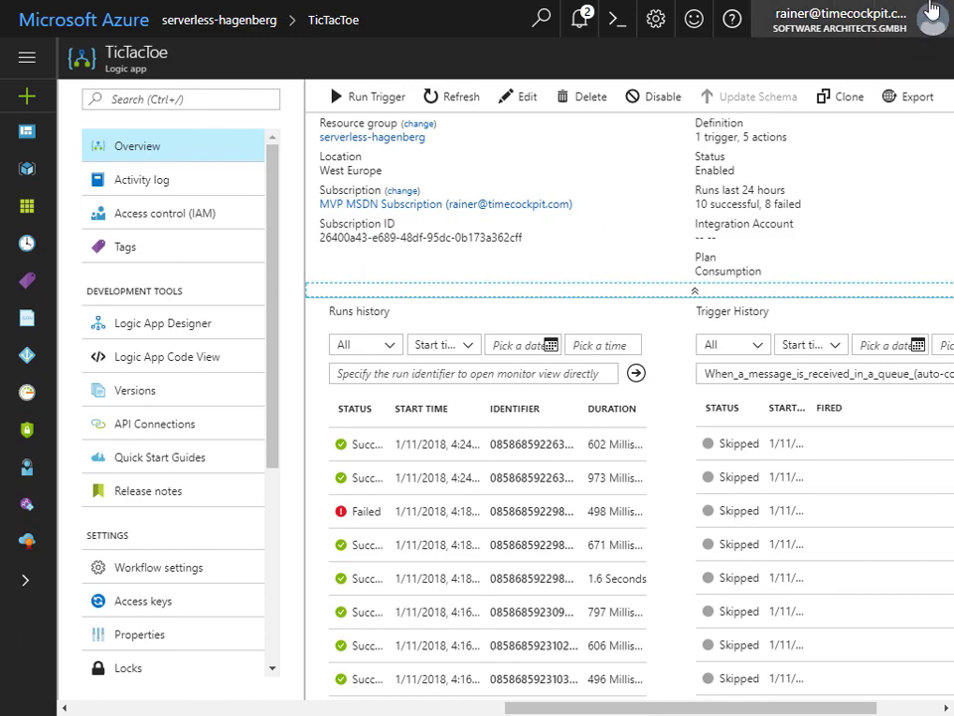
key(F11)
key(alt+Tab)
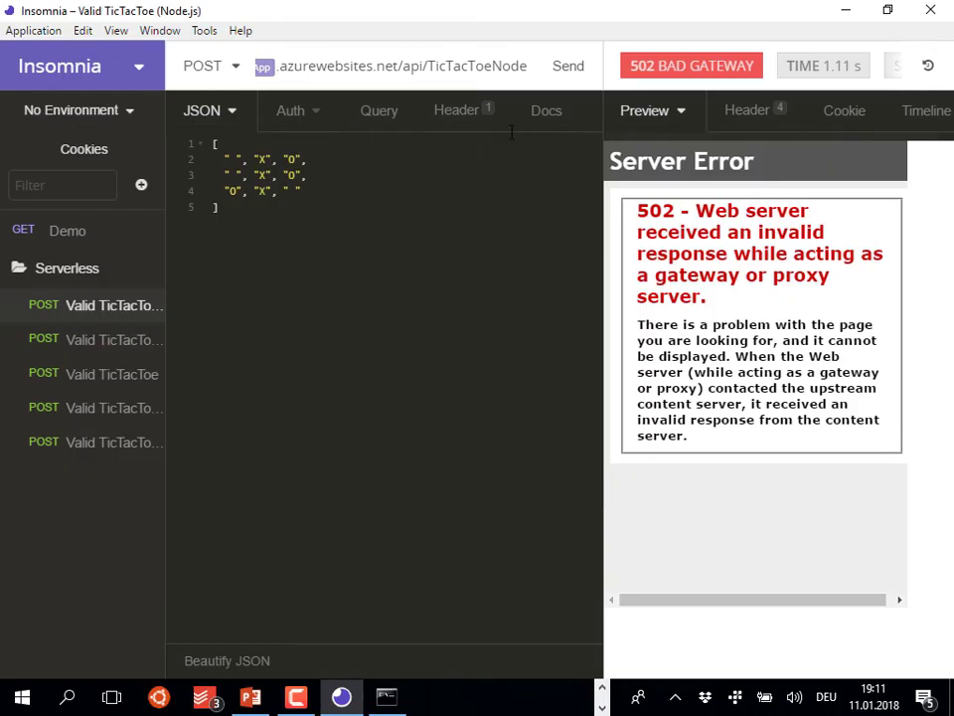
click(574, 77)
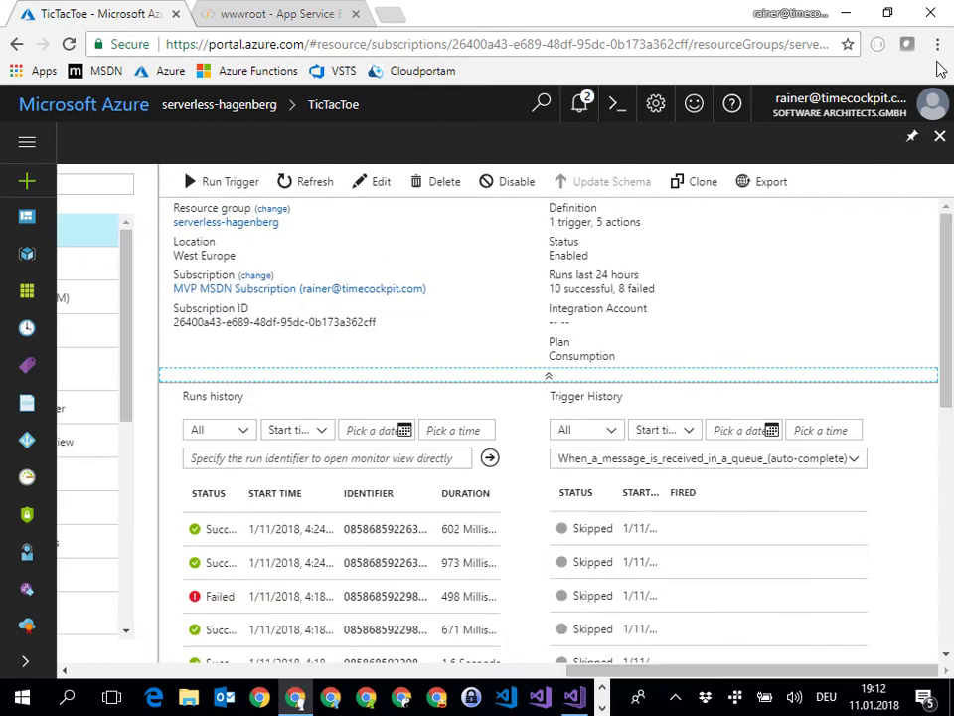
In the Azure portal, close the TicTacToe logic app and restart the serverless-demo-func function app.
click(940, 135)
click(475, 448)
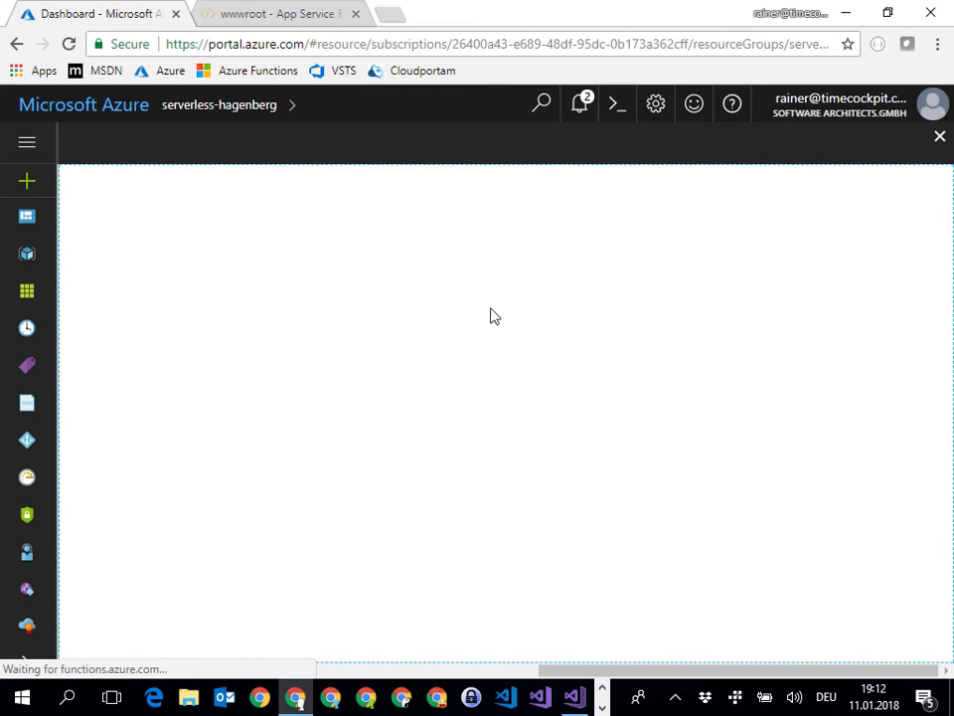
click(475, 223)
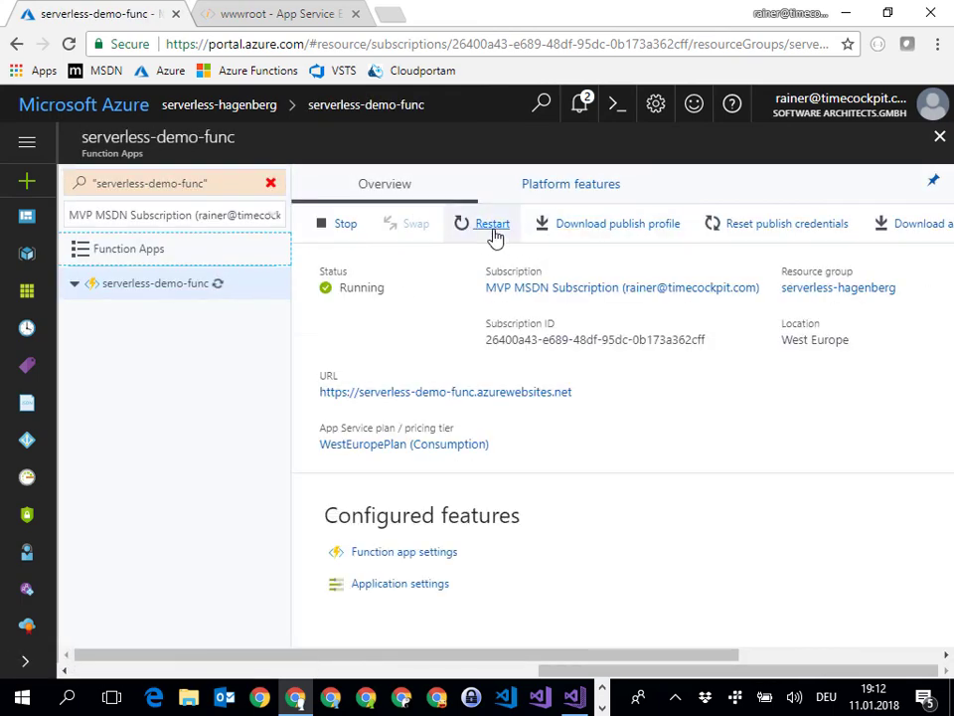
click(579, 149)
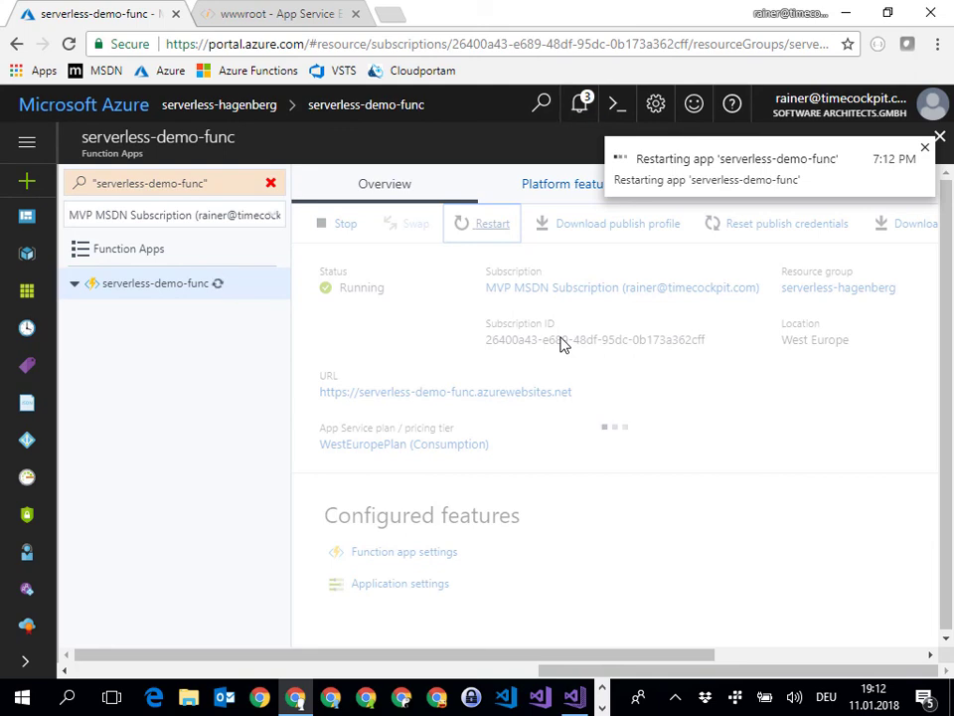
Return to Insomnia and resend the TicTacToeNode request several times, cancelling any request that stays pending.
key(ctrl+super+Left)
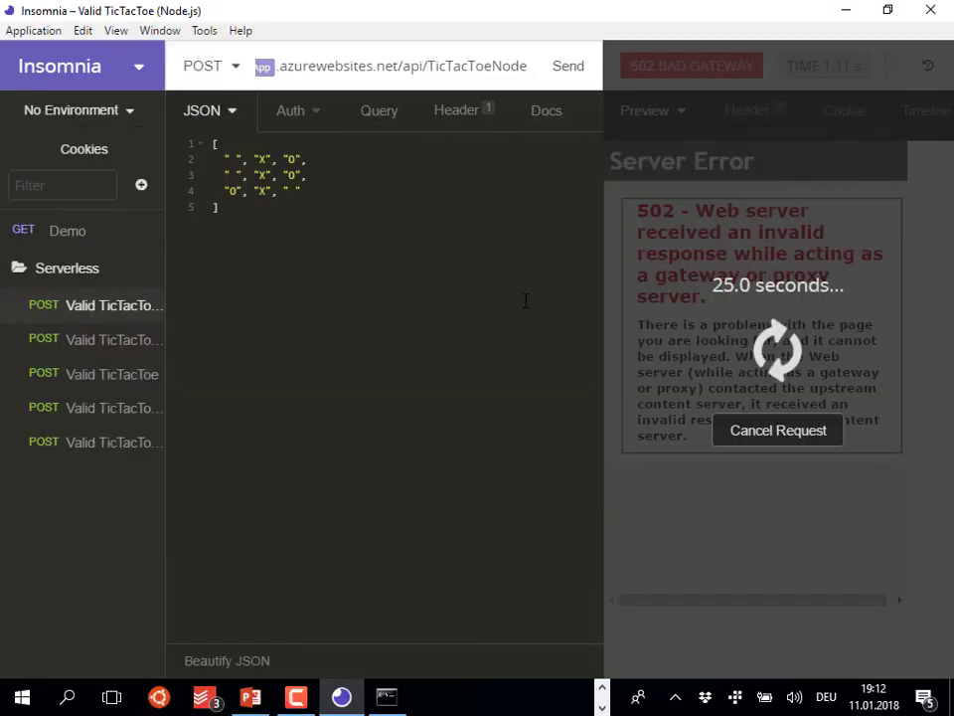
click(796, 433)
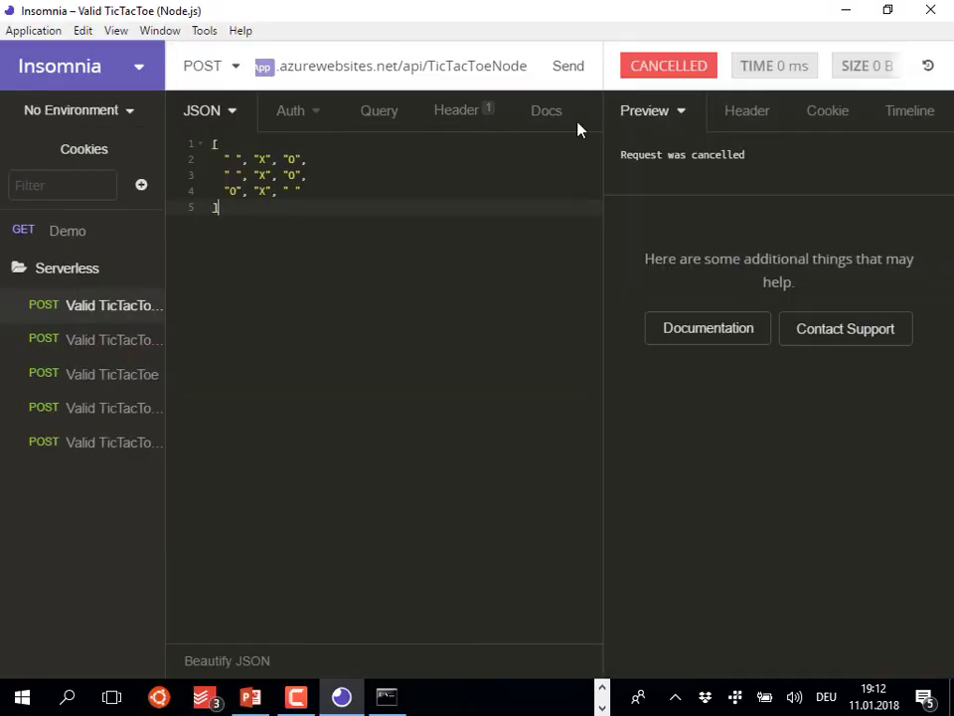
click(564, 73)
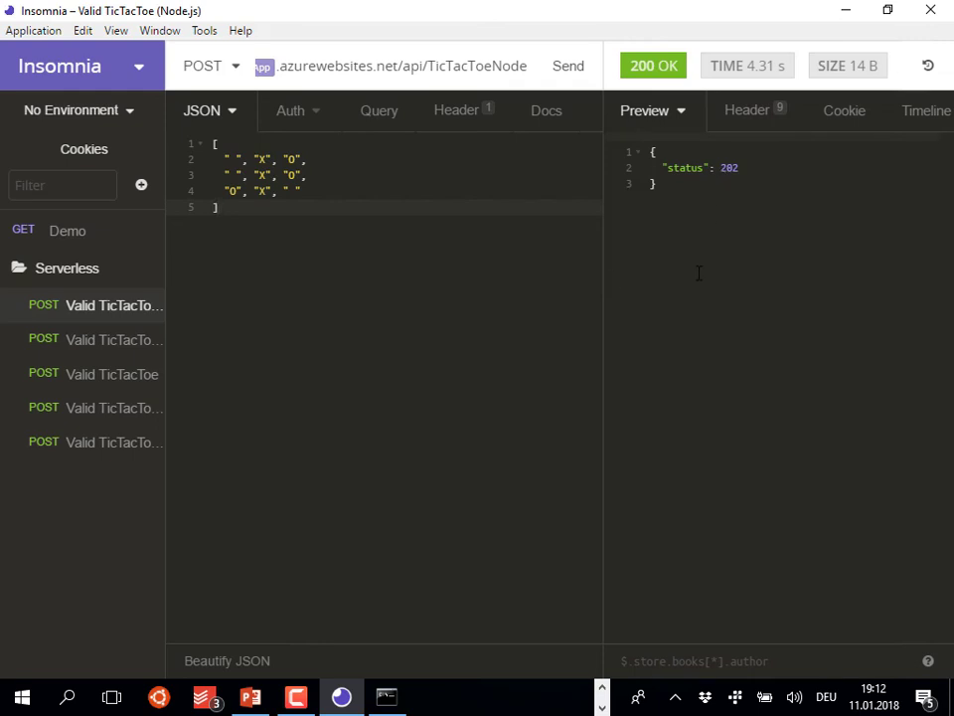
click(576, 71)
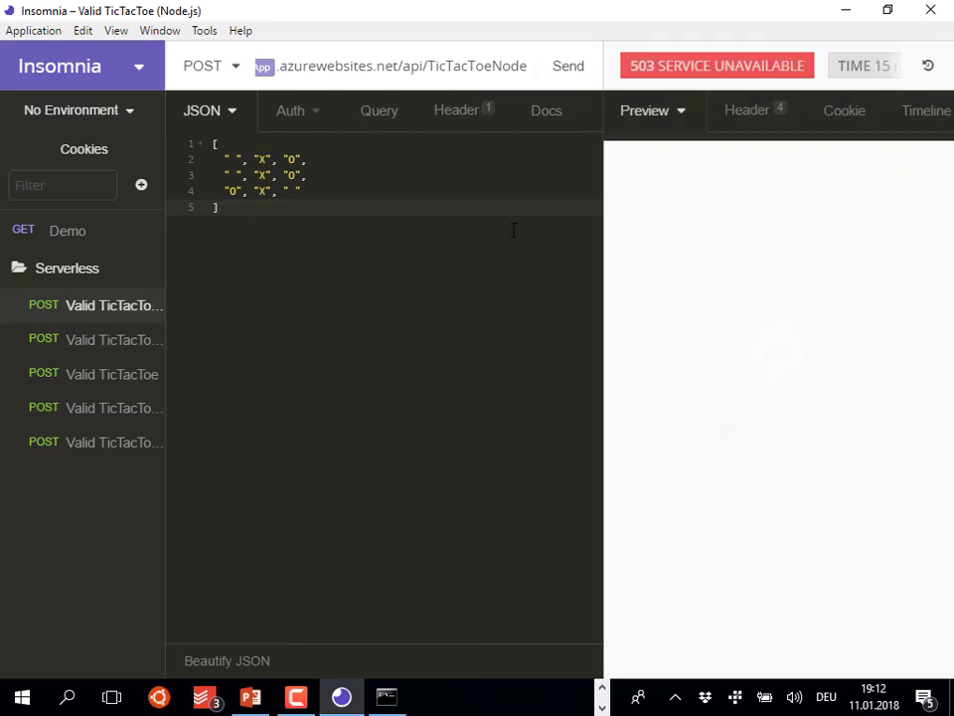
click(568, 79)
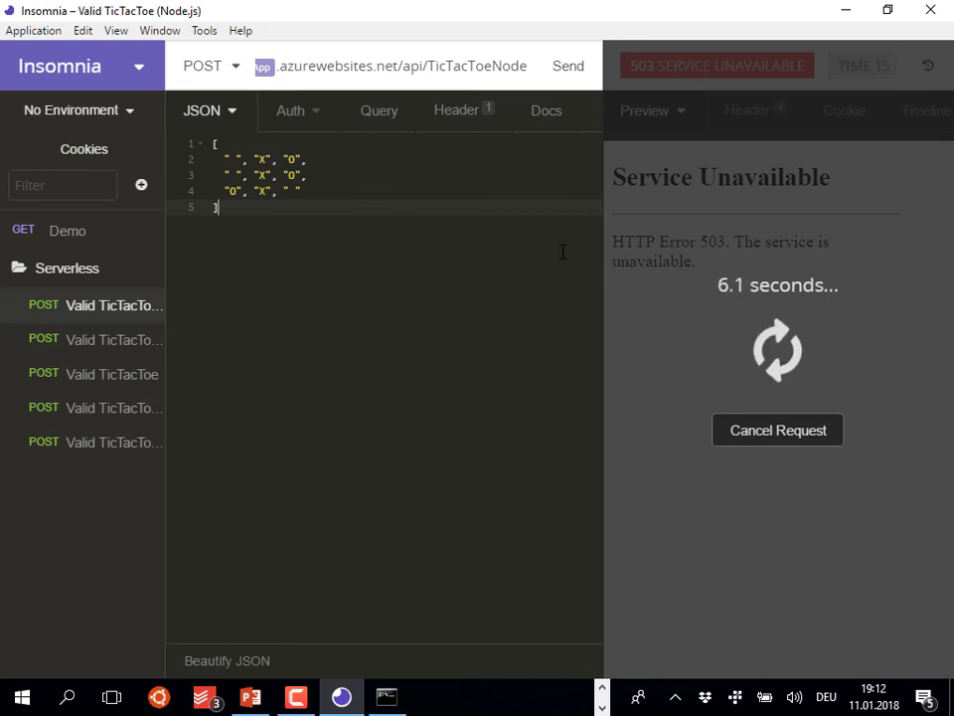
click(785, 430)
click(566, 67)
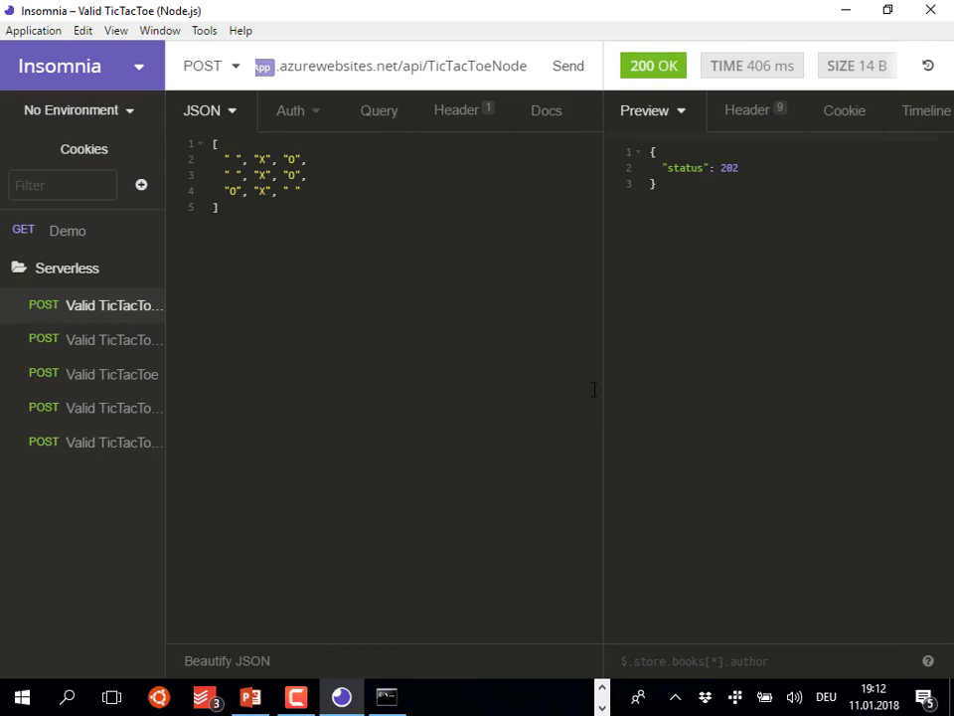
Switch to the Azure portal, reopen the TicTacToe logic app from the resource group, and inspect a recent run through to its Slack post action.
key(alt+Tab)
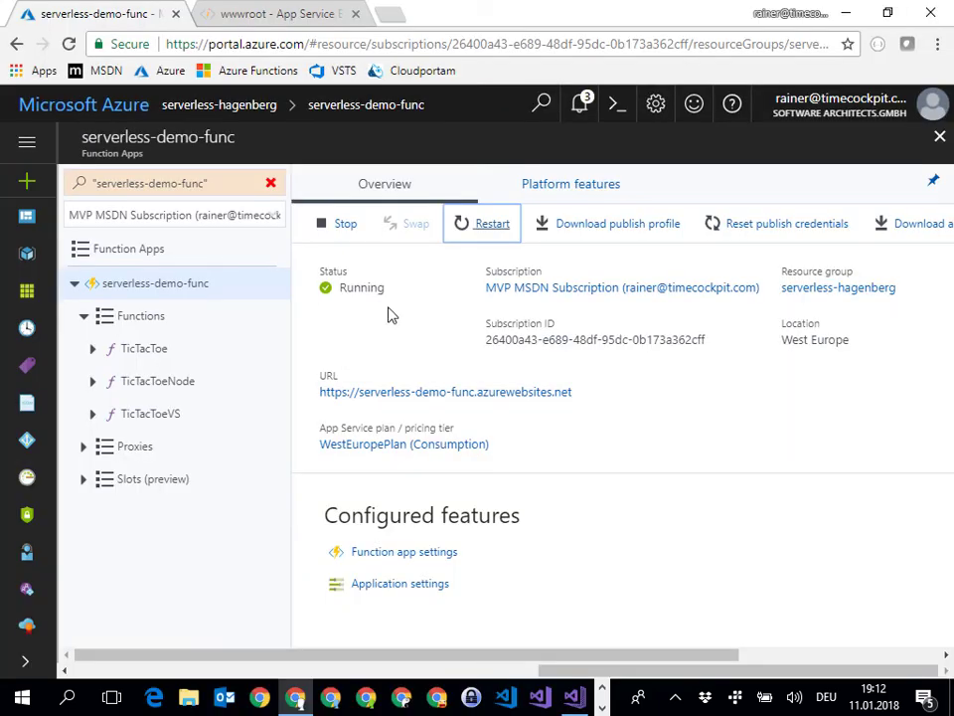
click(939, 136)
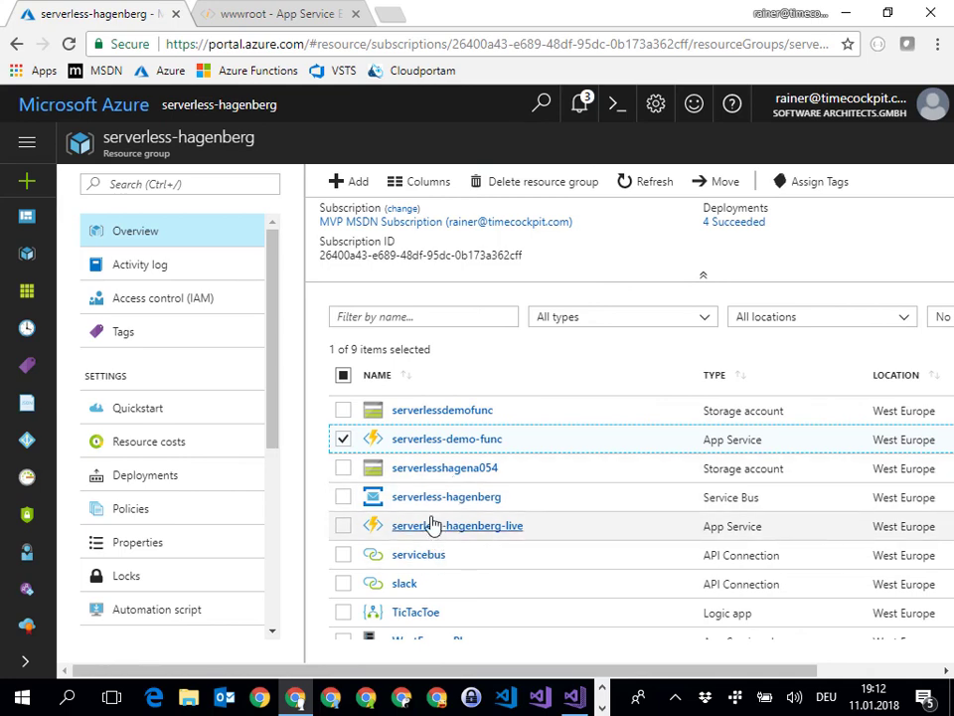
click(420, 615)
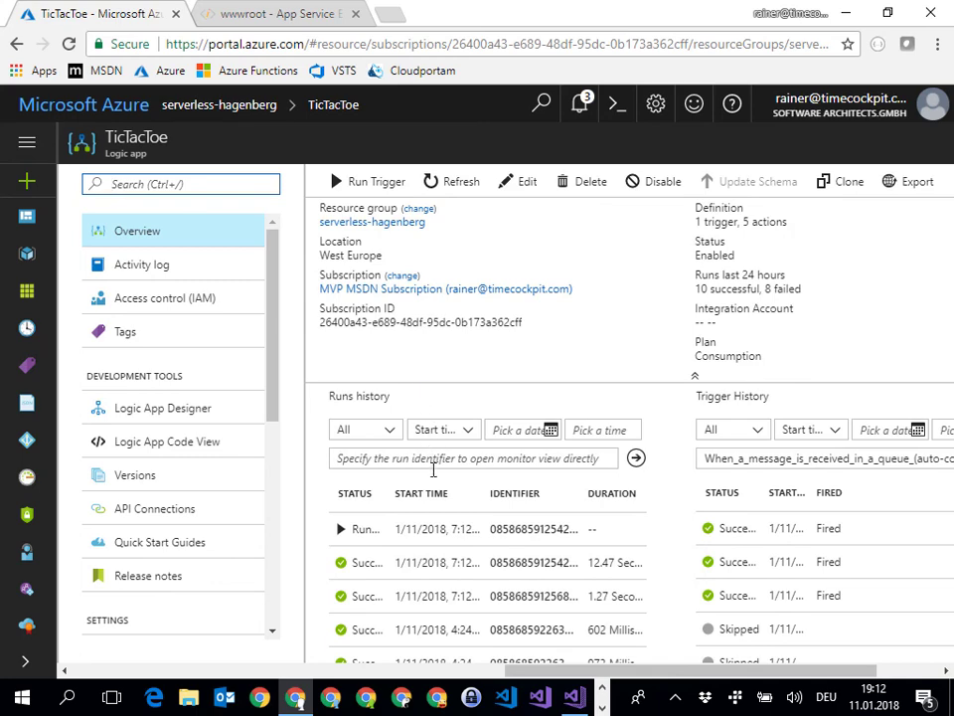
click(658, 458)
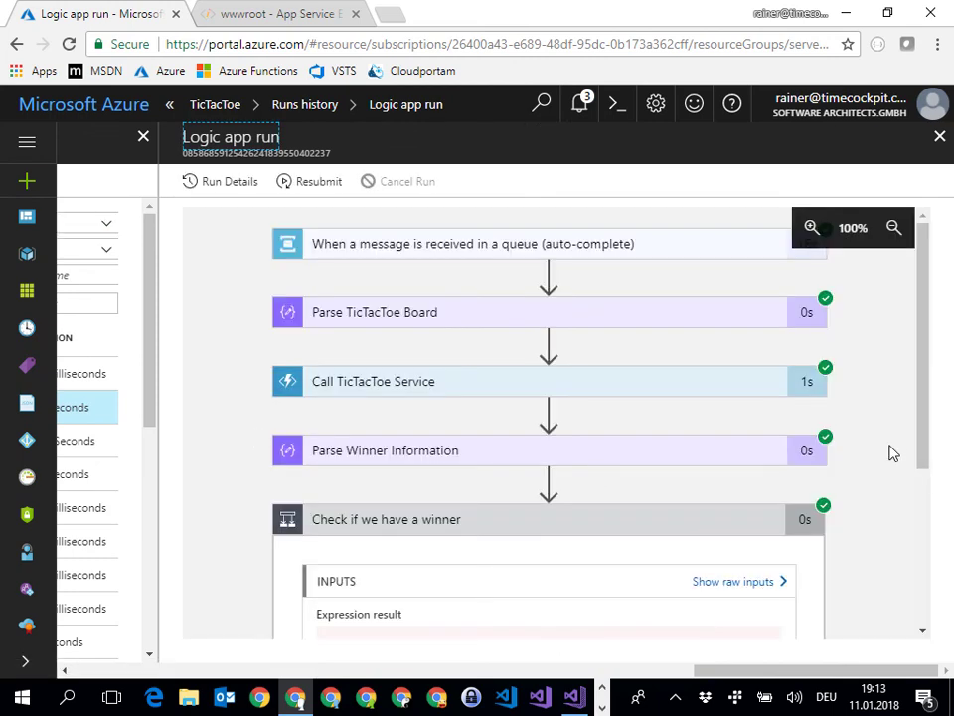
drag(920, 436, 933, 605)
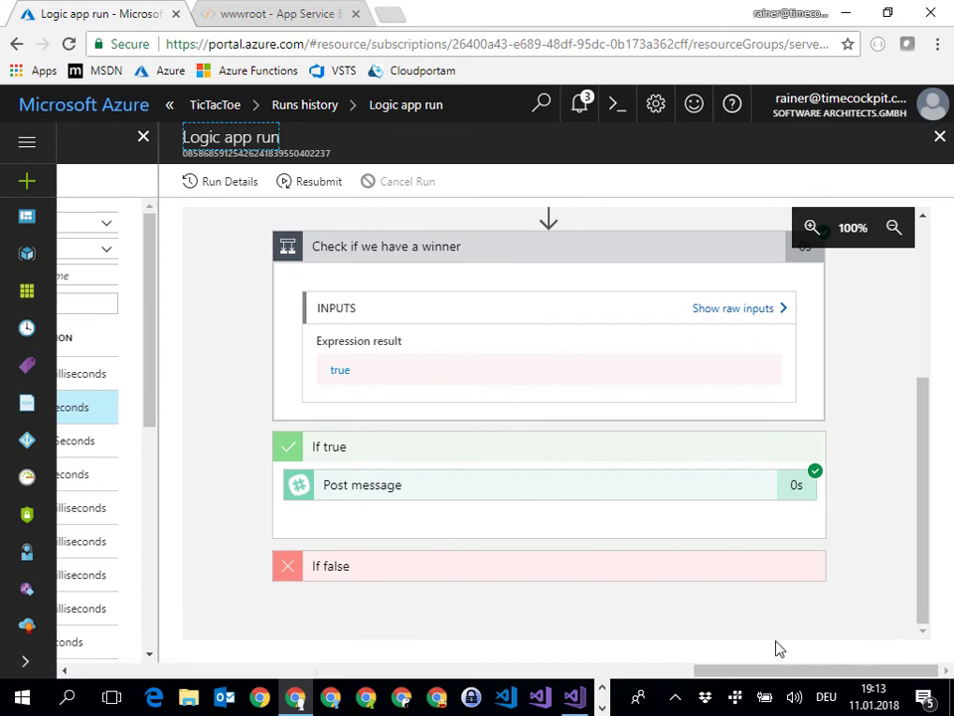
Launch the Slack desktop app and maximize its window.
key(alt+Tab)
key(alt+Tab)
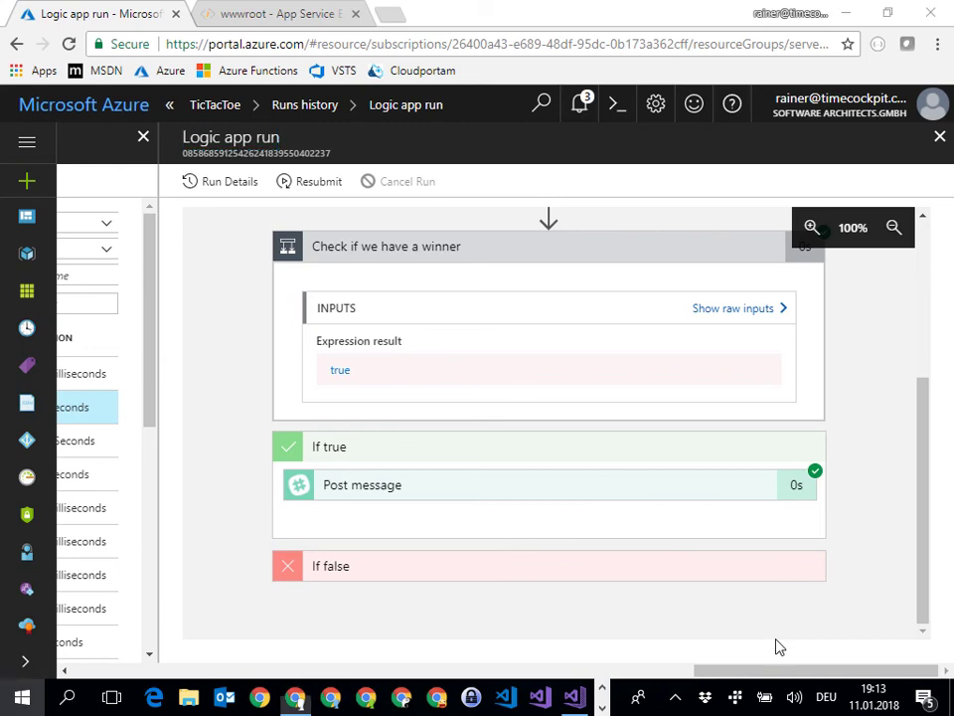
key(super)
text(slack)
key(Return)
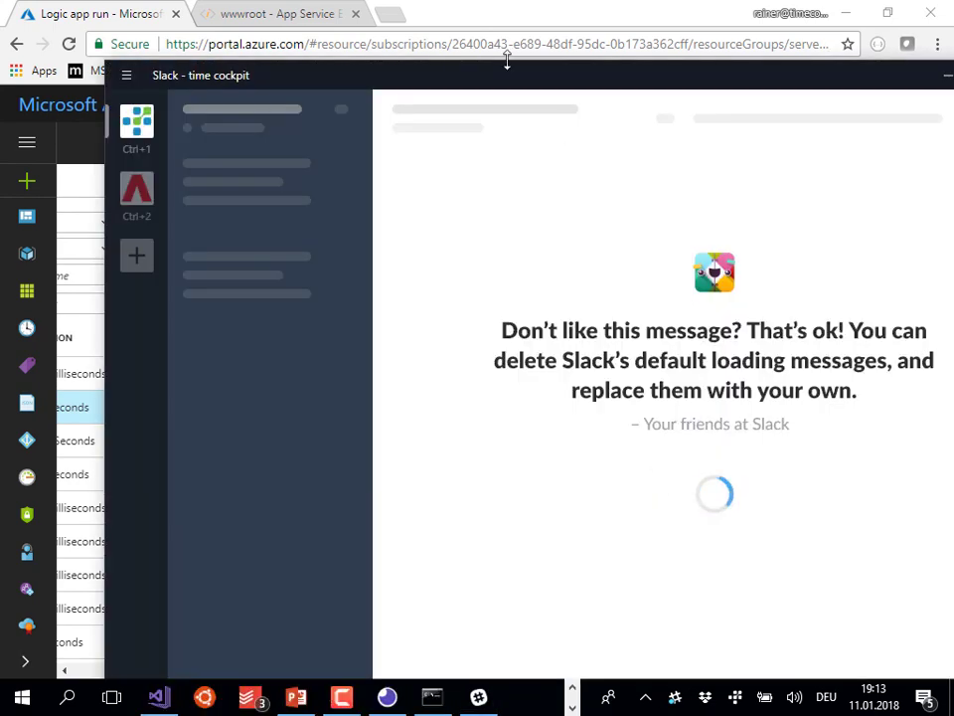
double_click(241, 76)
Resend the TicTacToeNode request in Insomnia and check the #random channel in Slack for the posted winner message.
key(alt+Tab)
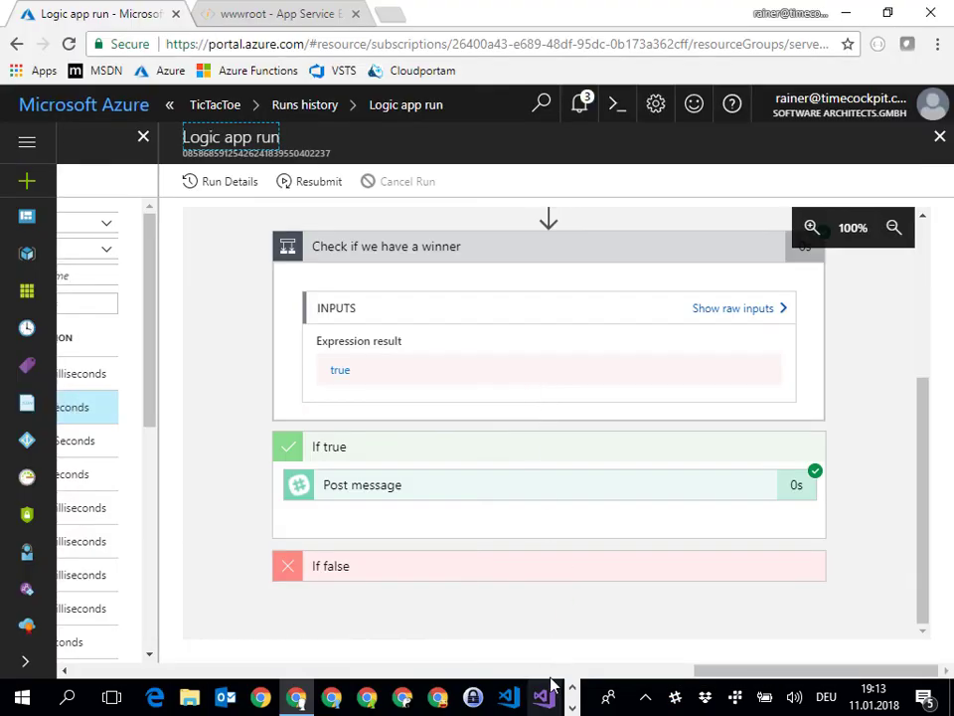
key(alt+Tab)
key(Tab)
click(563, 69)
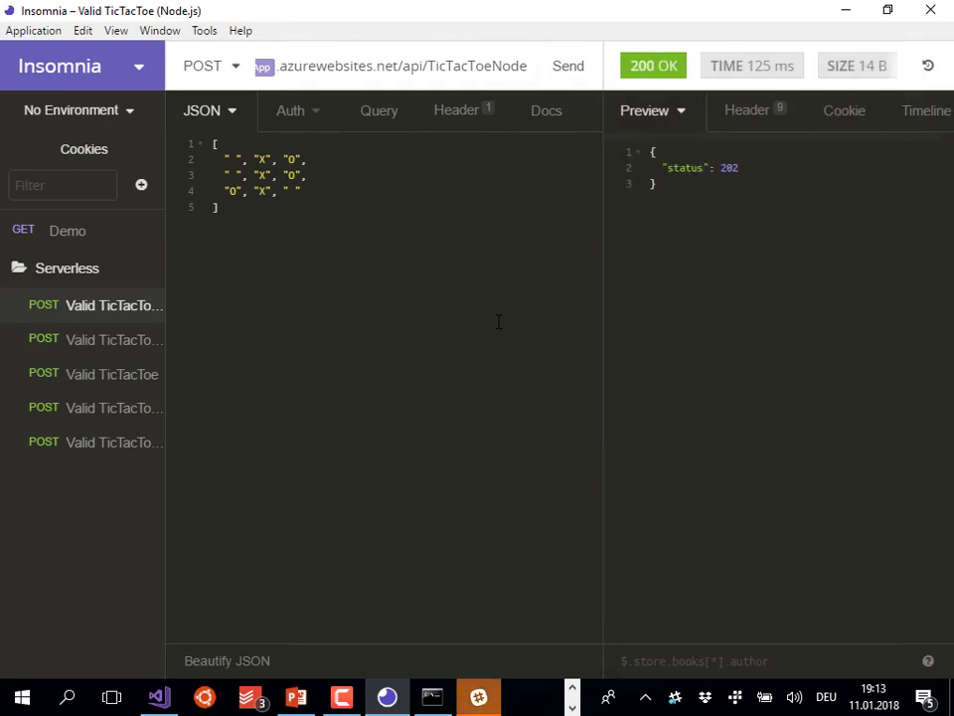
click(475, 702)
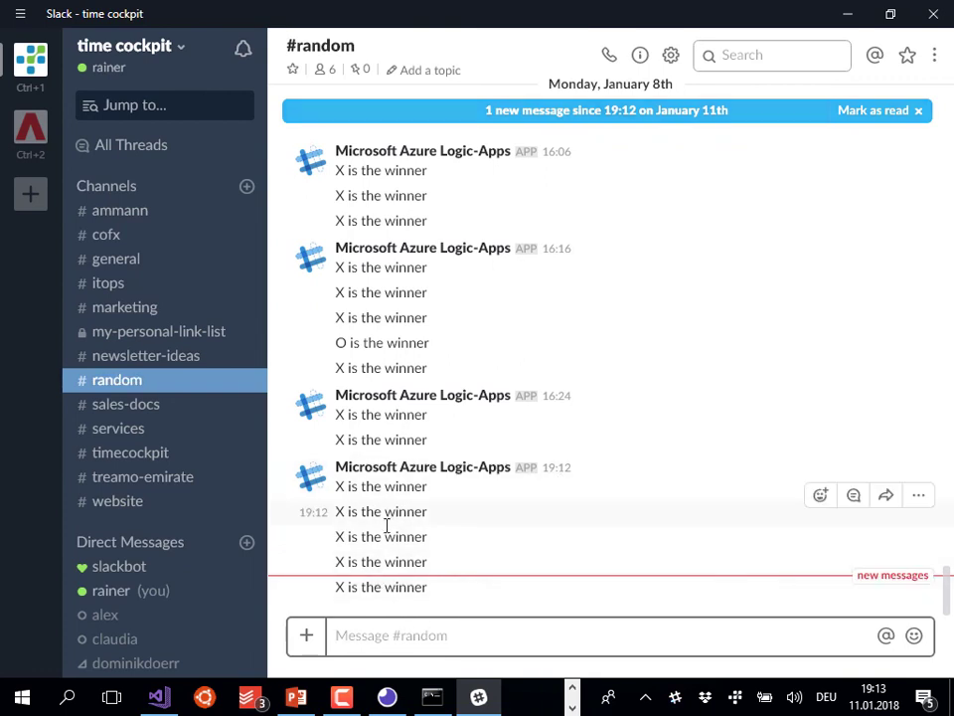
In Insomnia, change the board's third row to "O", " ", "O", send the request, and return to Slack's #random channel.
key(alt+Tab)
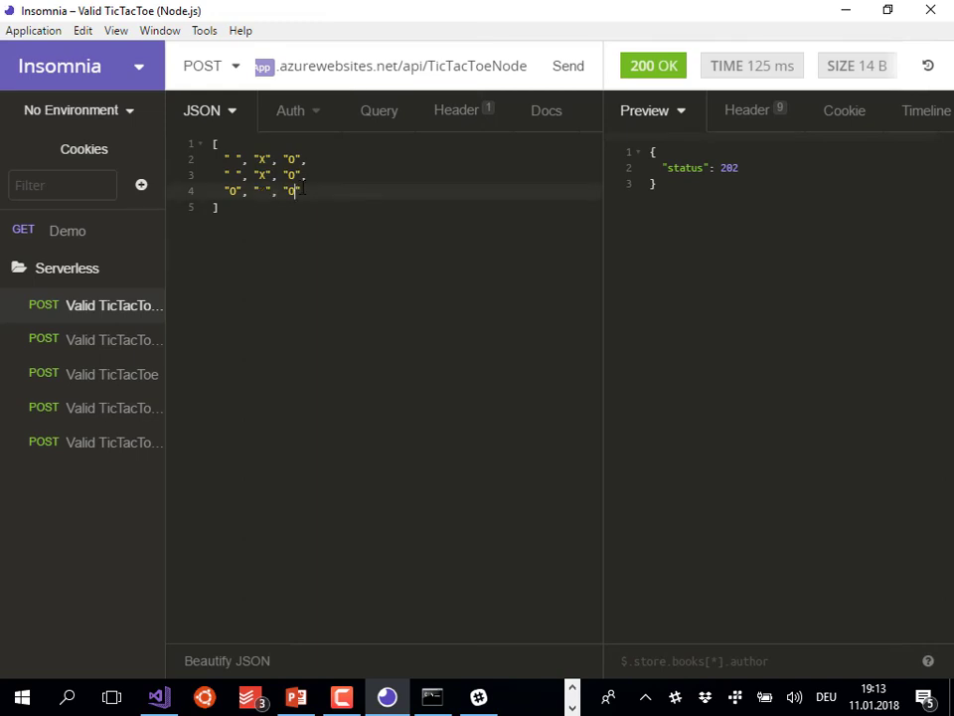
key(ctrl+space)
click(568, 67)
key(alt+Tab)
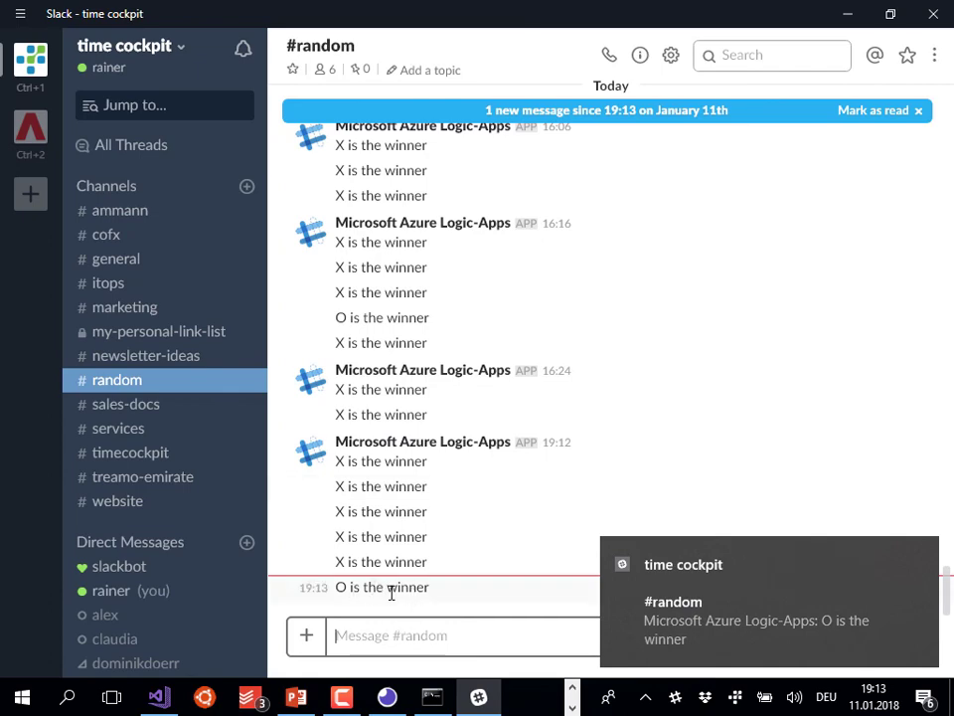
Switch to the Serverless.pptx presentation in PowerPoint and select slide 25, "What Else?".
key(alt+Tab)
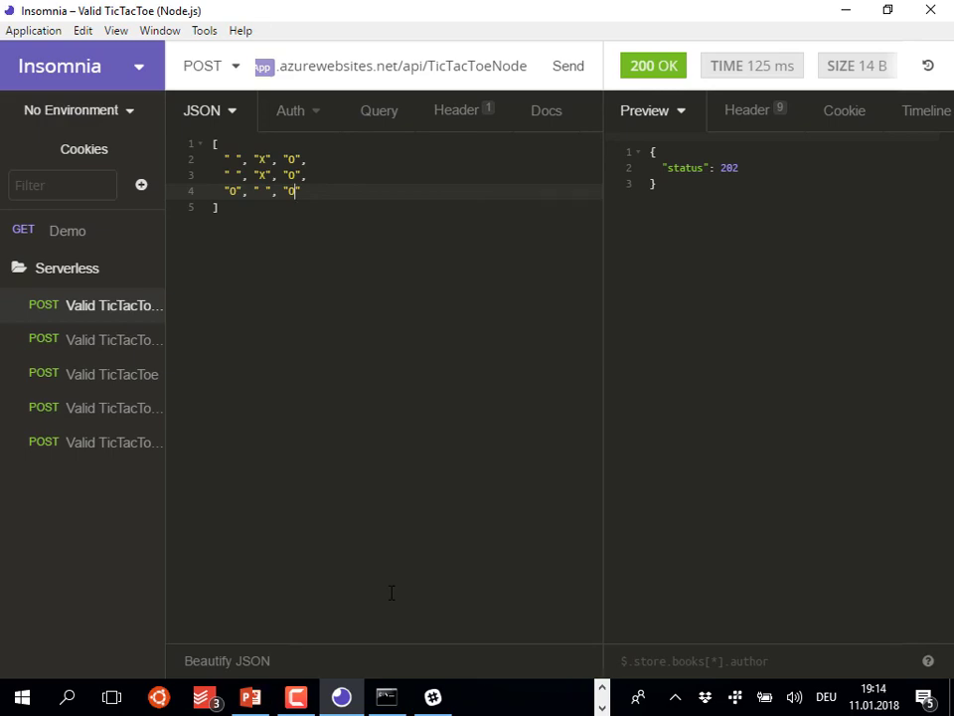
click(251, 695)
click(104, 558)
scroll(86, 497, down, 10)
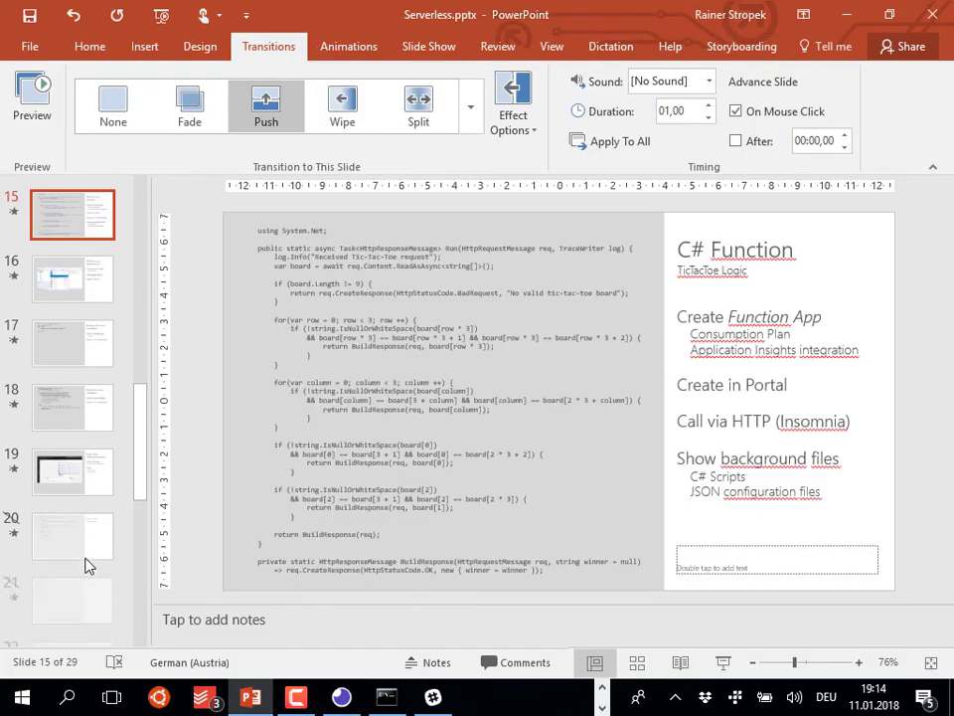
click(63, 352)
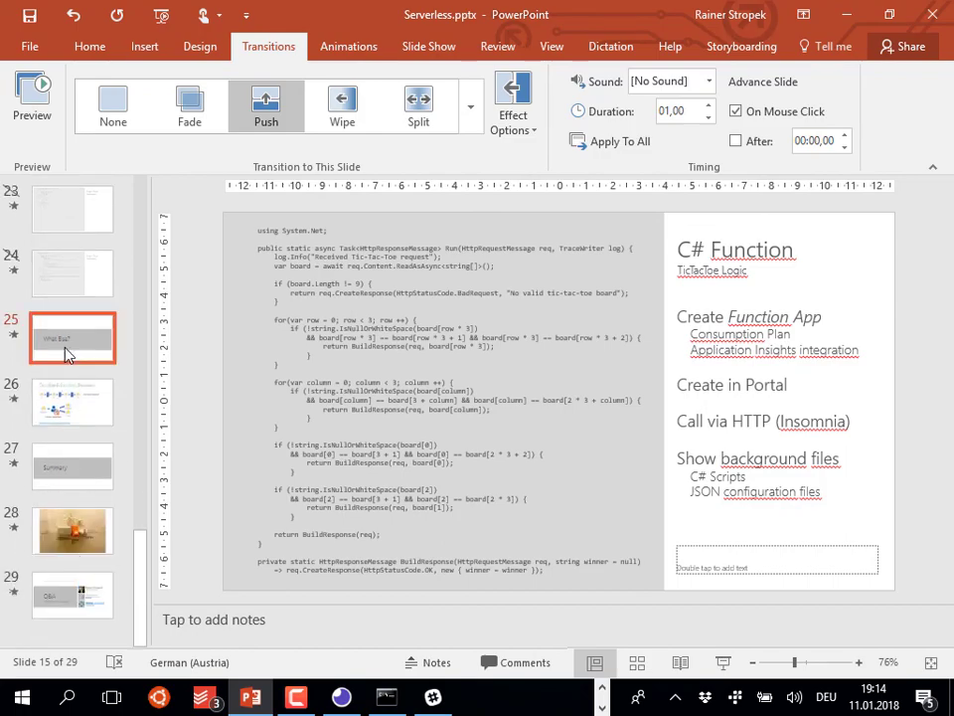